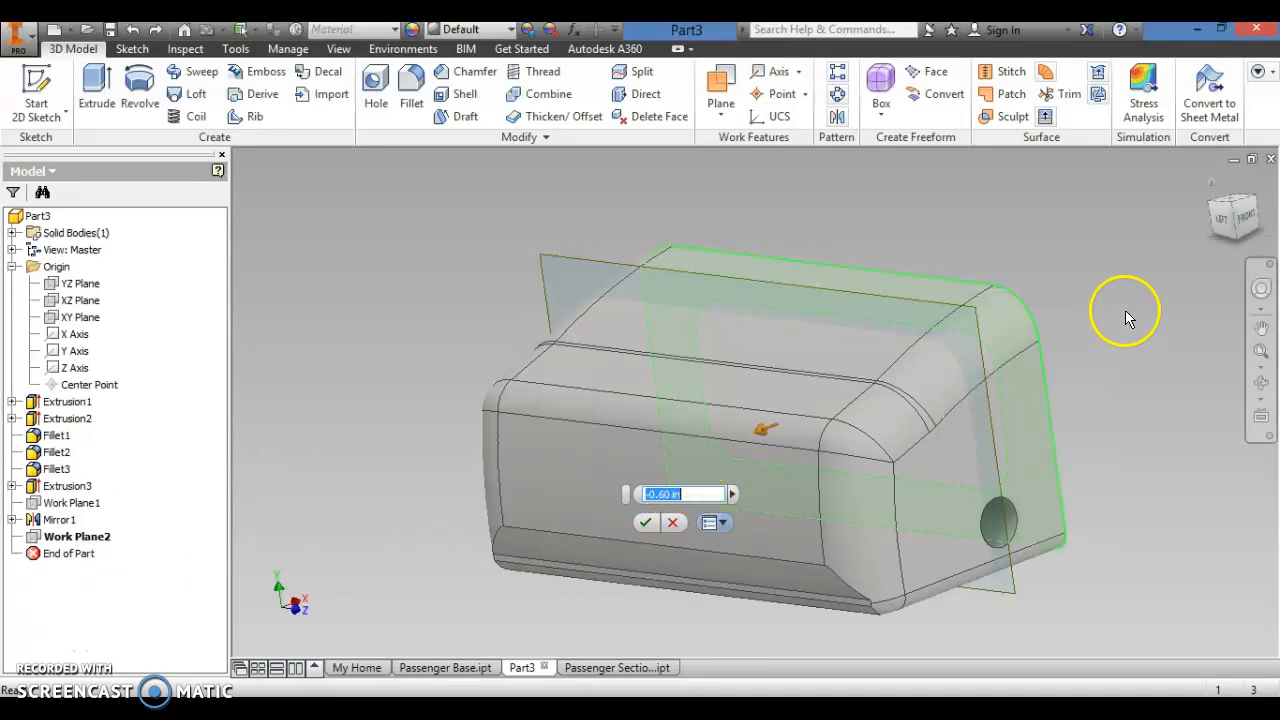
Step: Close the work plane's offset edit, start a 2D sketch on that offset plane and slice the model at the sketch plane
{"action": "left_click", "coordinate": [670, 523]}
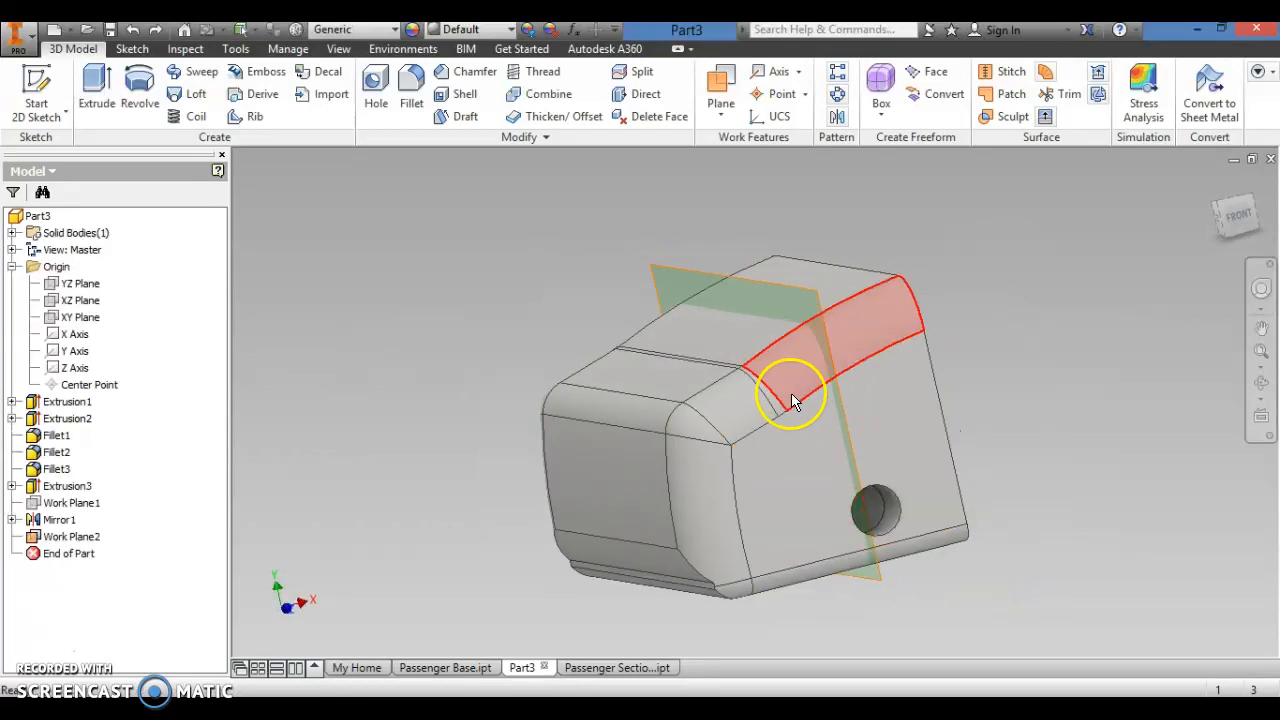
{"action": "middle_click_drag", "start_coordinate": [940, 376], "coordinate": [967, 372], "text": "shift"}
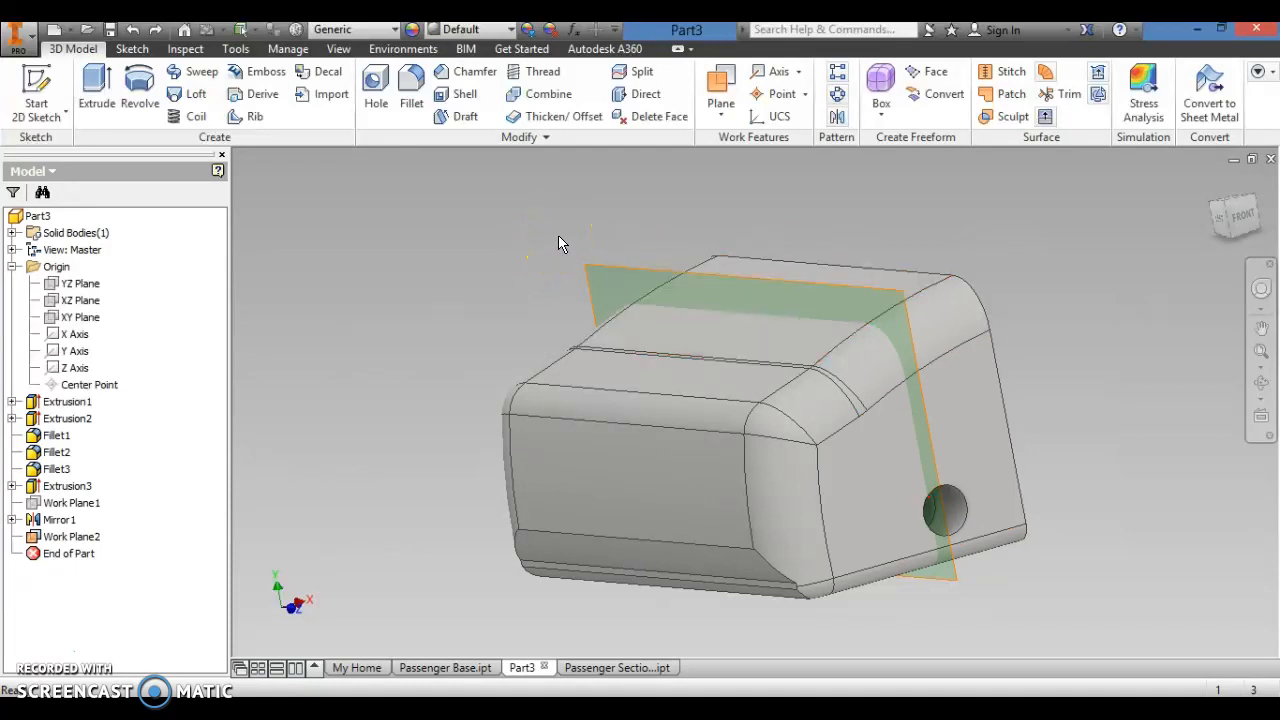
{"action": "left_click", "coordinate": [781, 283]}
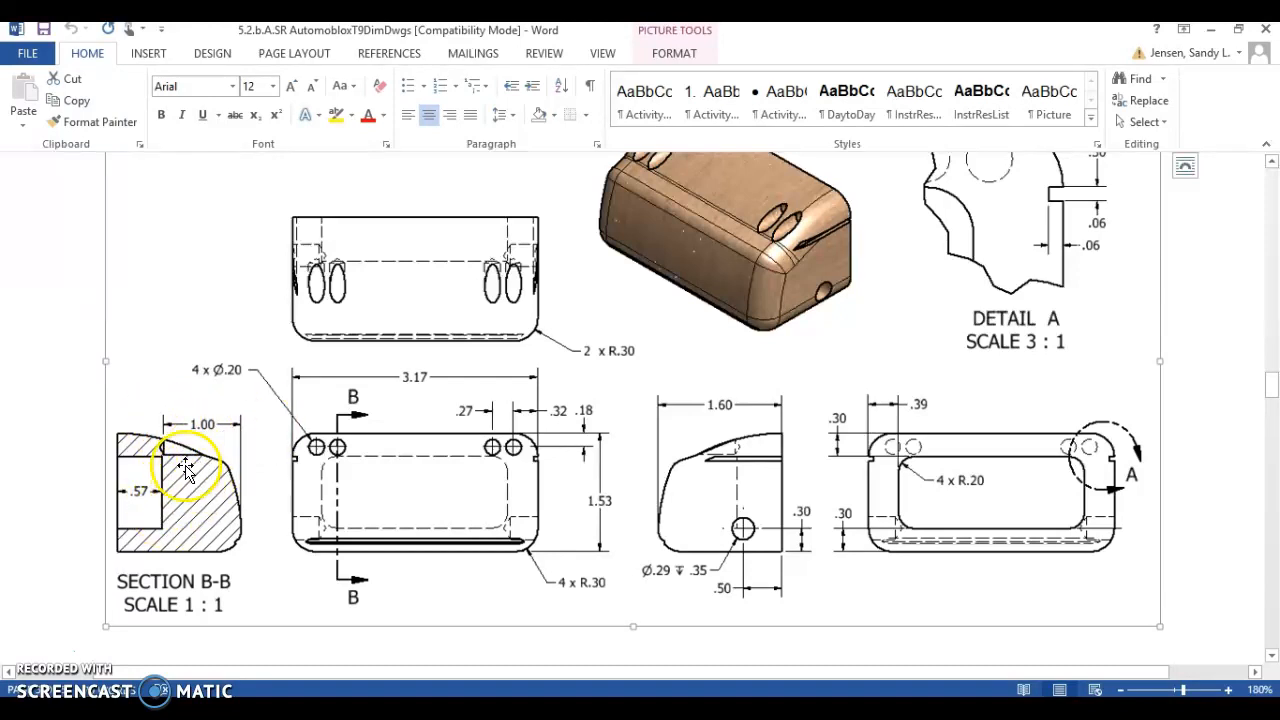
{"action": "key", "text": "alt+Tab"}
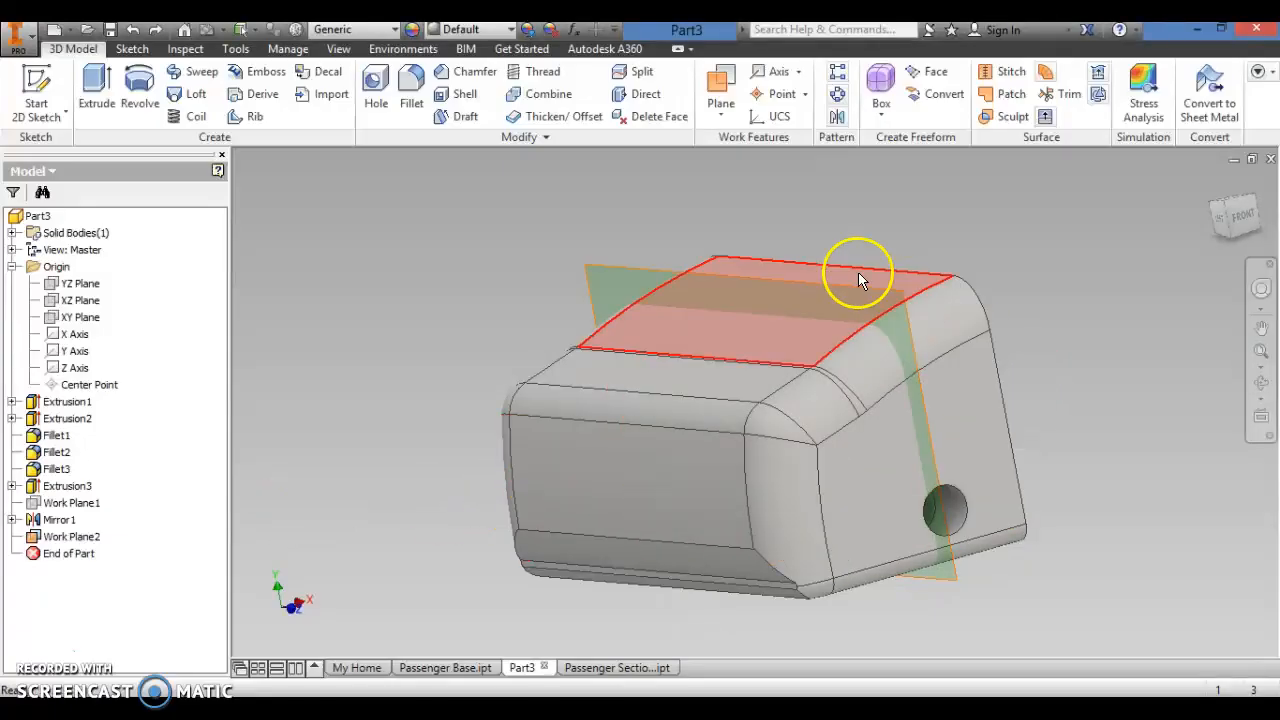
{"action": "left_click", "coordinate": [38, 78]}
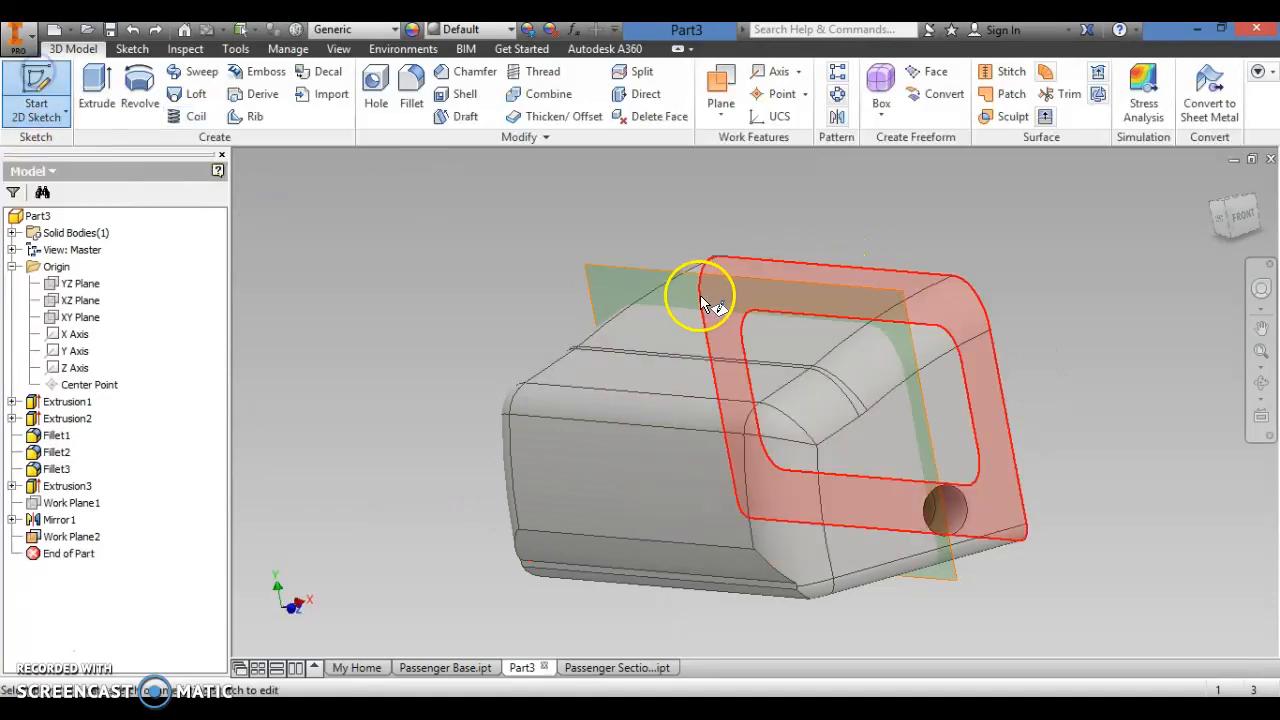
{"action": "left_click", "coordinate": [652, 268]}
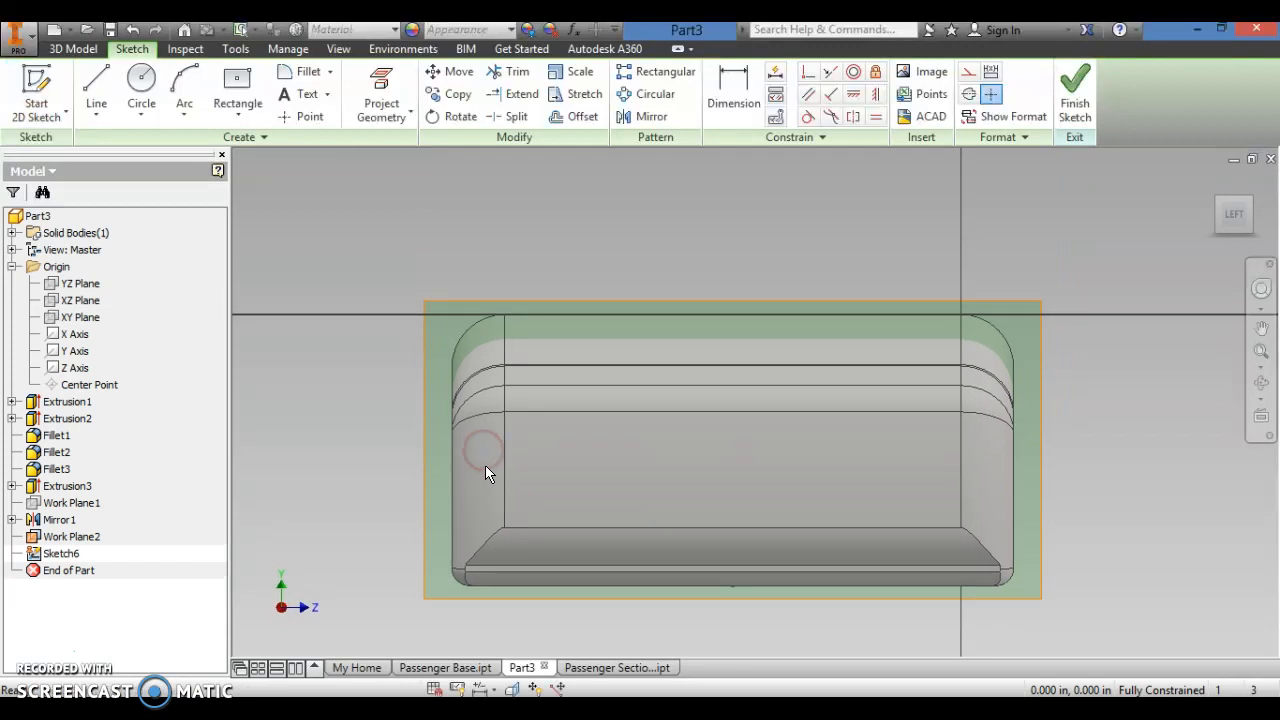
{"action": "key", "text": "F7"}
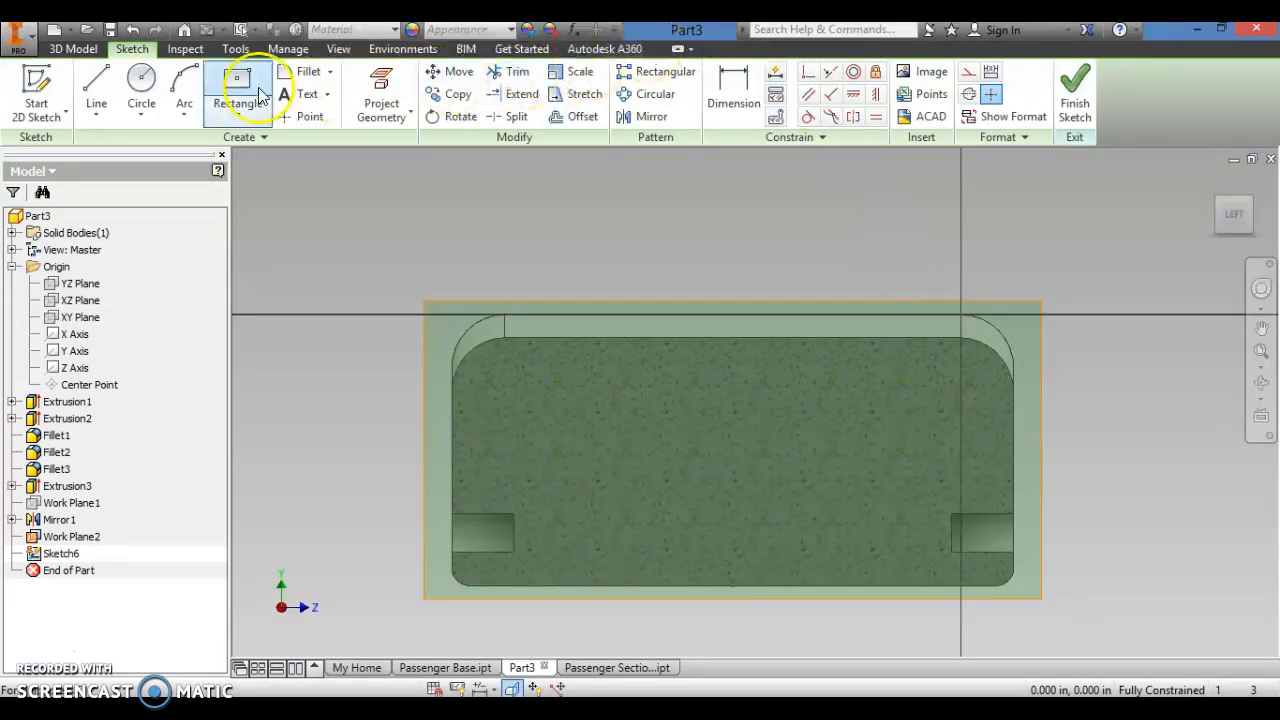
Step: Draw two 0.200 in diameter circles side by side near the upper right corner of the sliced section
{"action": "left_click", "coordinate": [139, 78]}
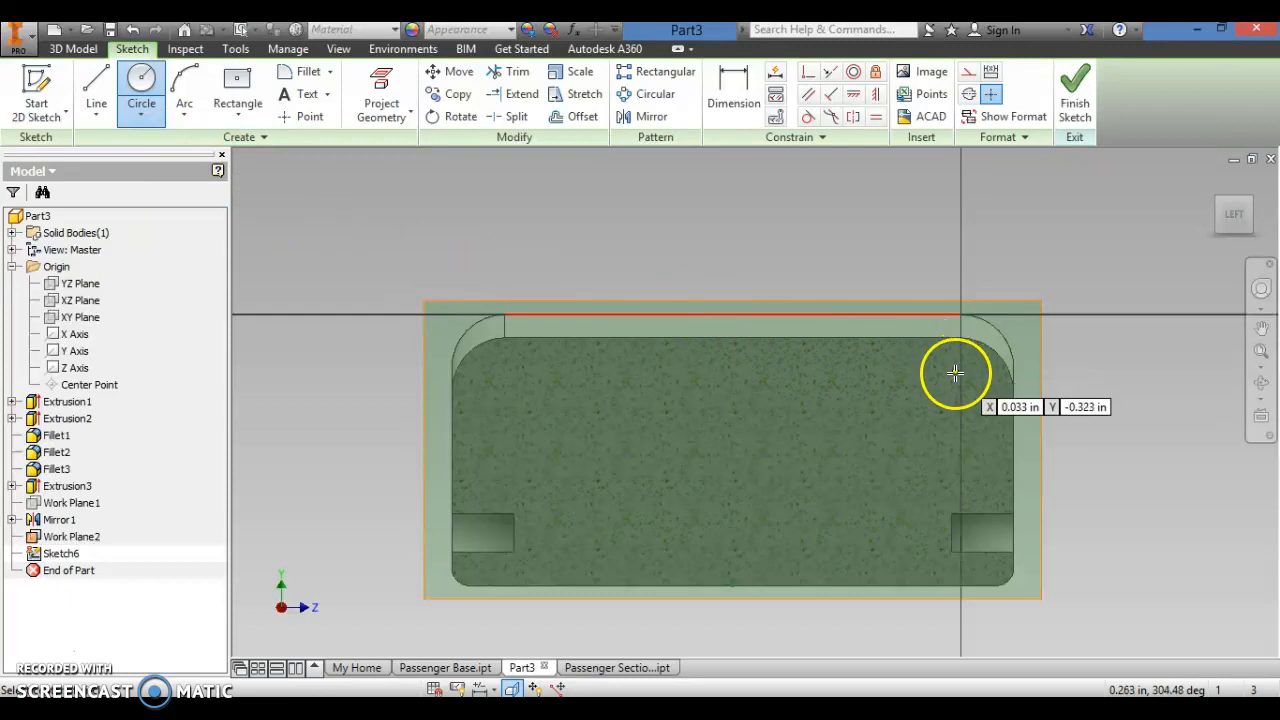
{"action": "key", "text": "alt+Tab"}
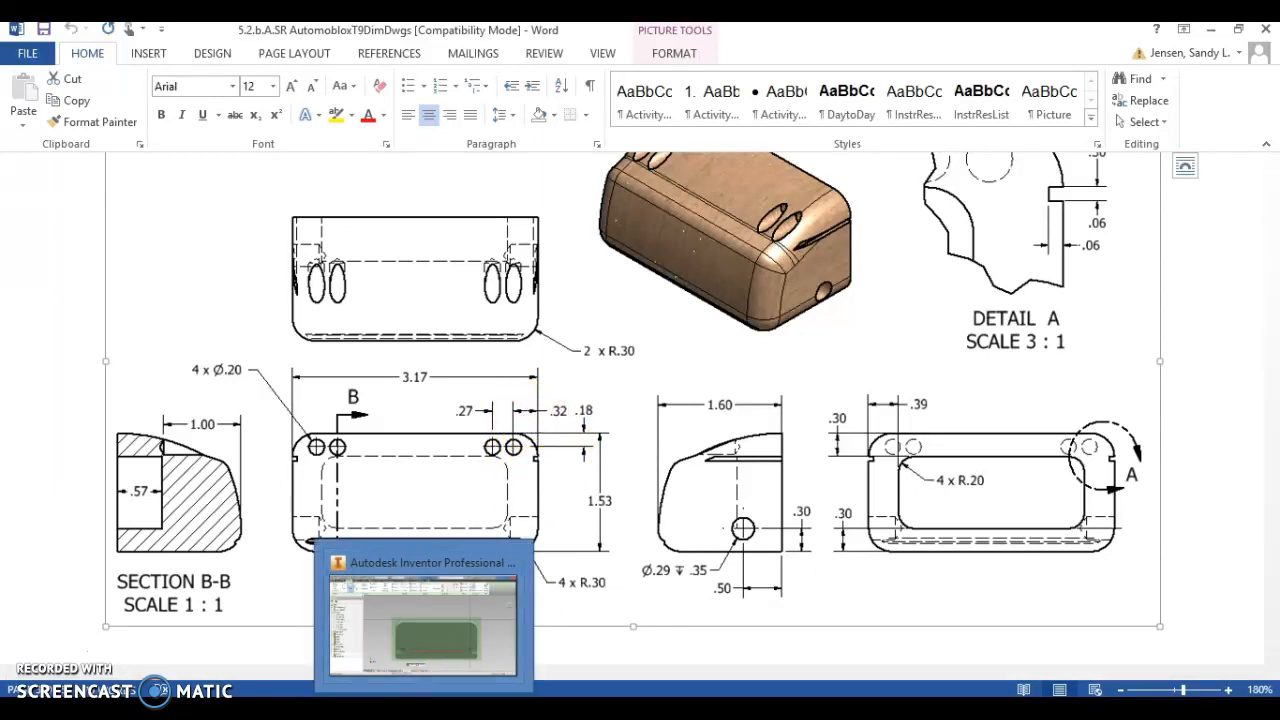
{"action": "left_click", "coordinate": [433, 684]}
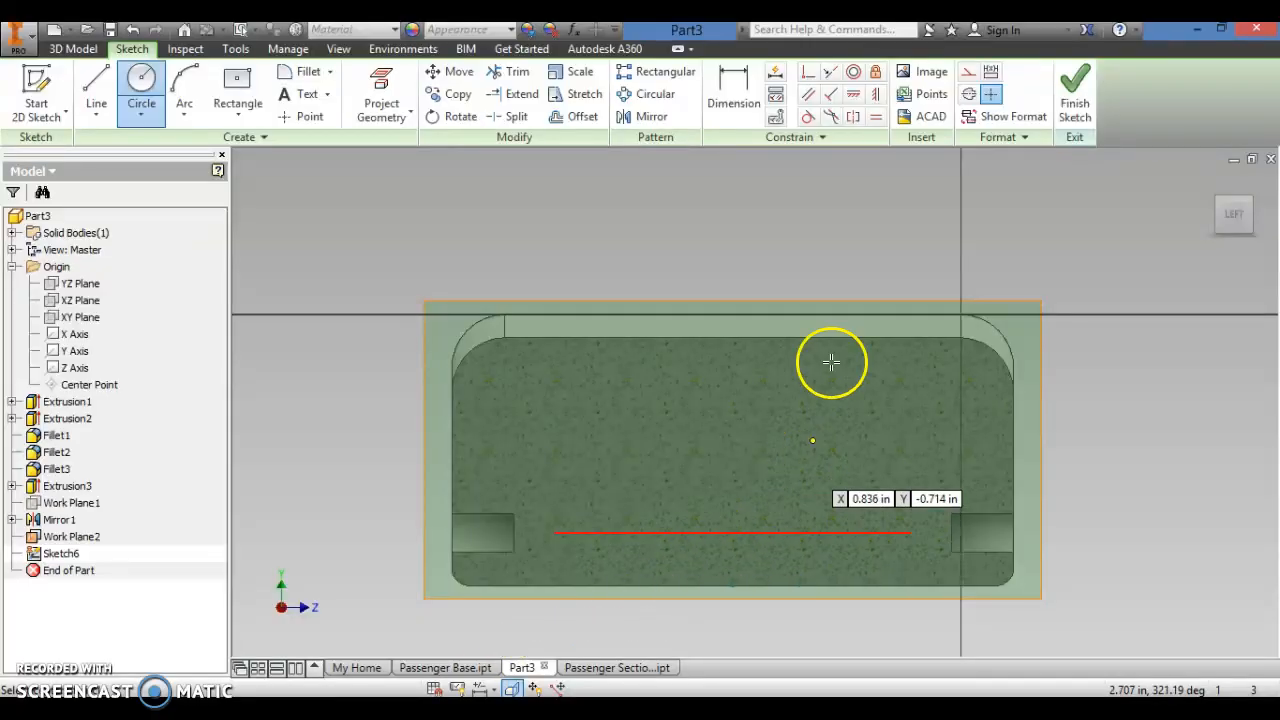
{"action": "left_click", "coordinate": [951, 372]}
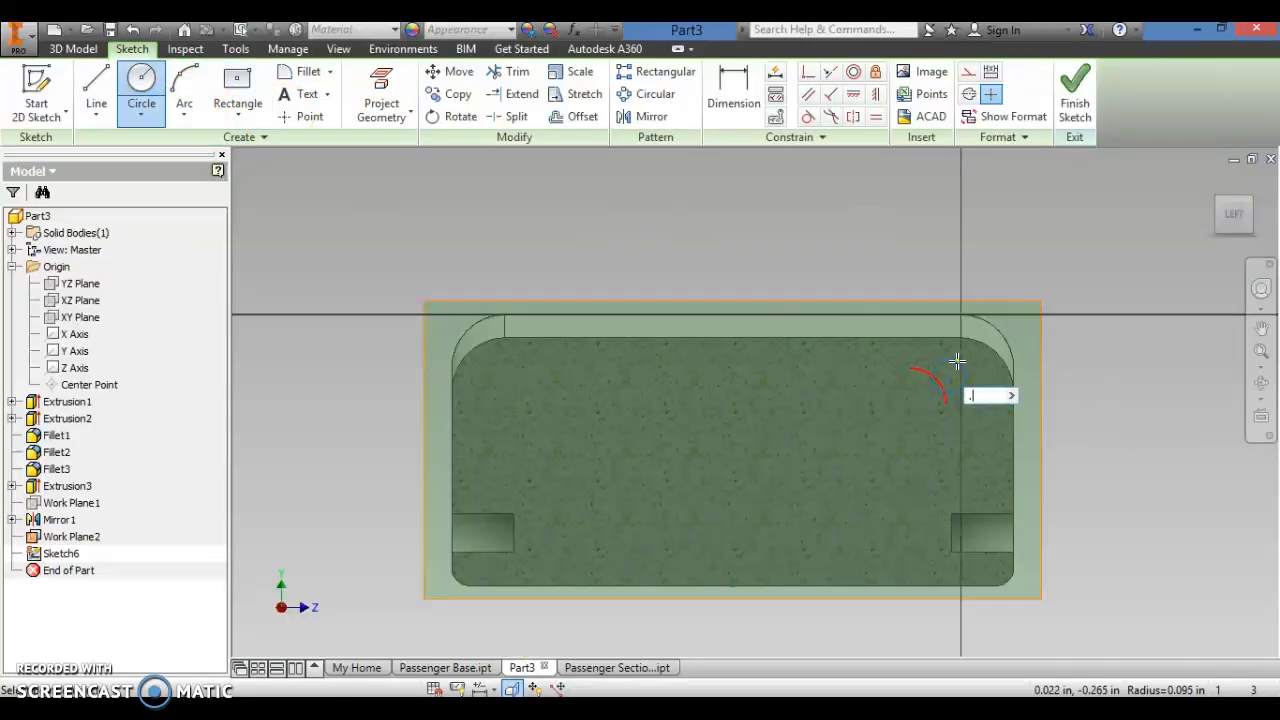
{"action": "key", "text": "Return"}
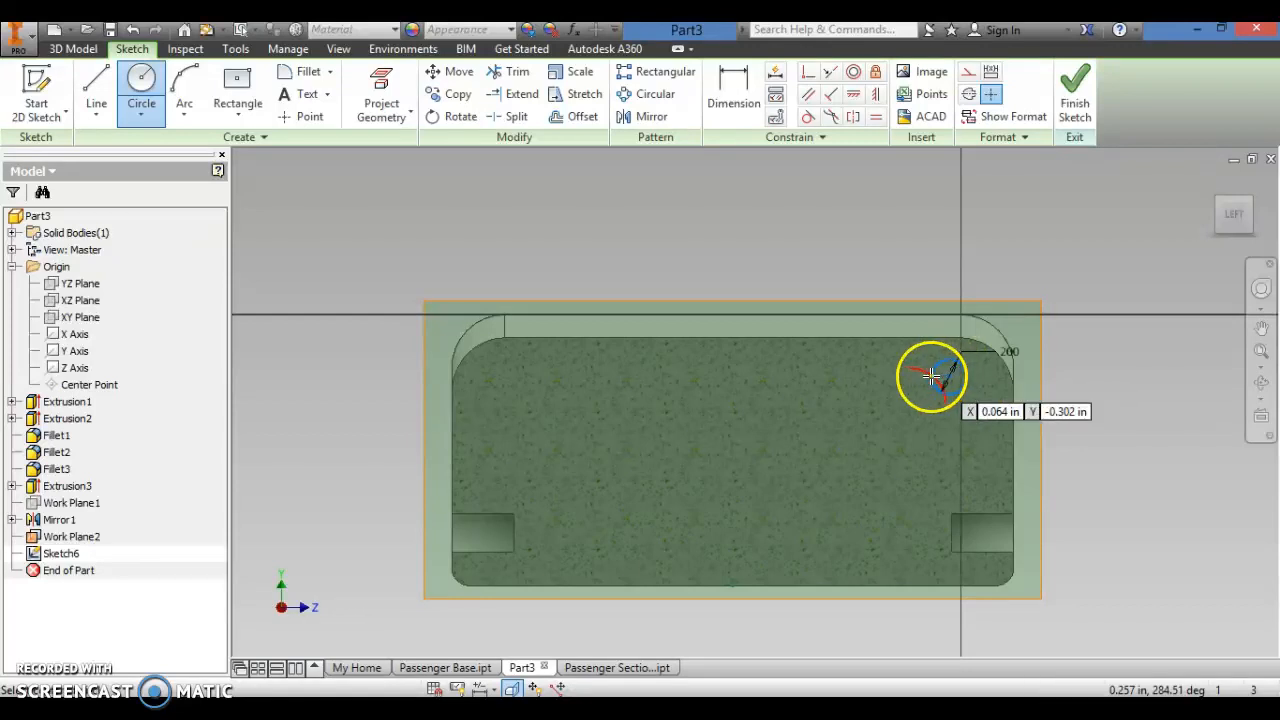
{"action": "left_click", "coordinate": [880, 373]}
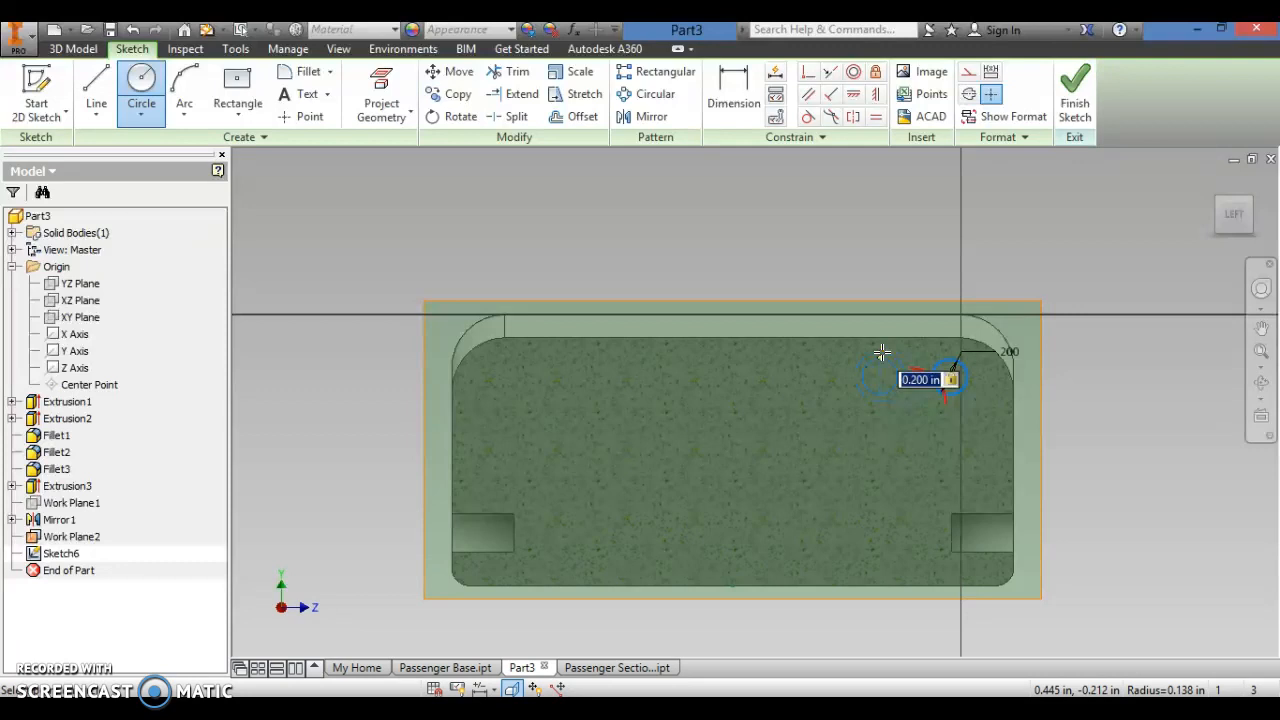
{"action": "key", "text": "Return"}
Step: Dimension the outer circle's center 0.320 in from the part's right side edge
{"action": "left_click", "coordinate": [733, 90]}
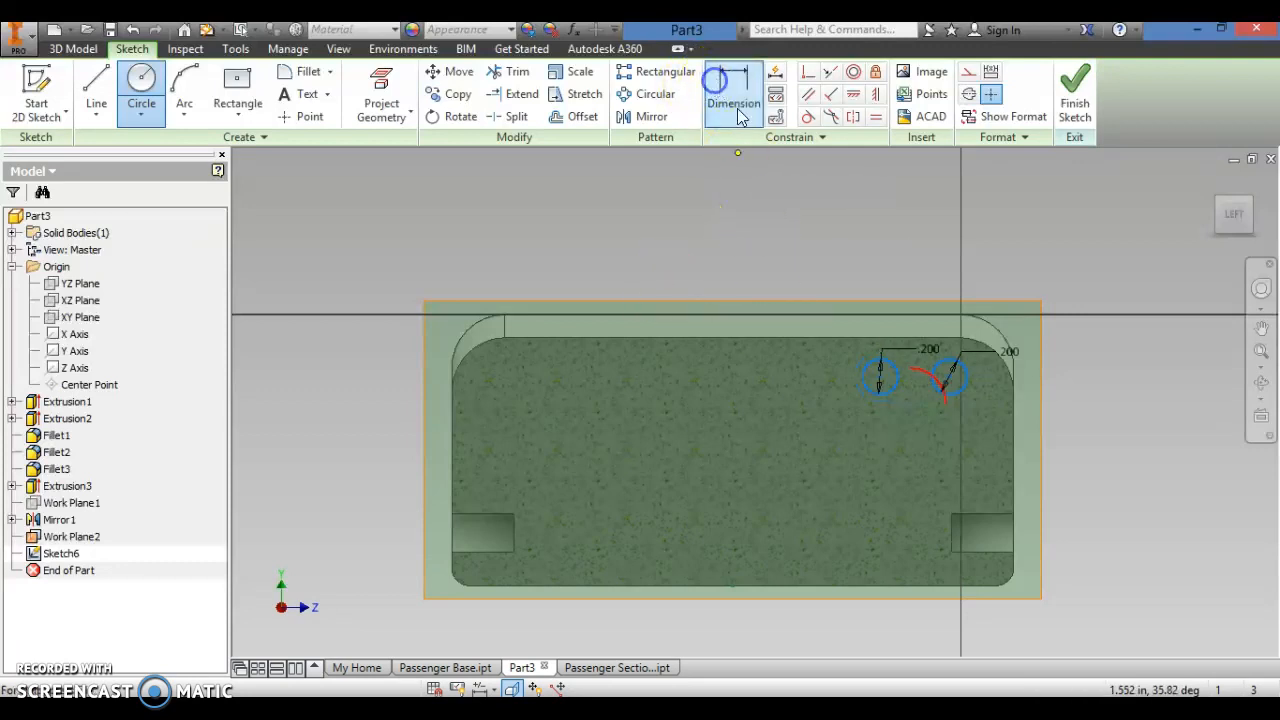
{"action": "left_click", "coordinate": [946, 378]}
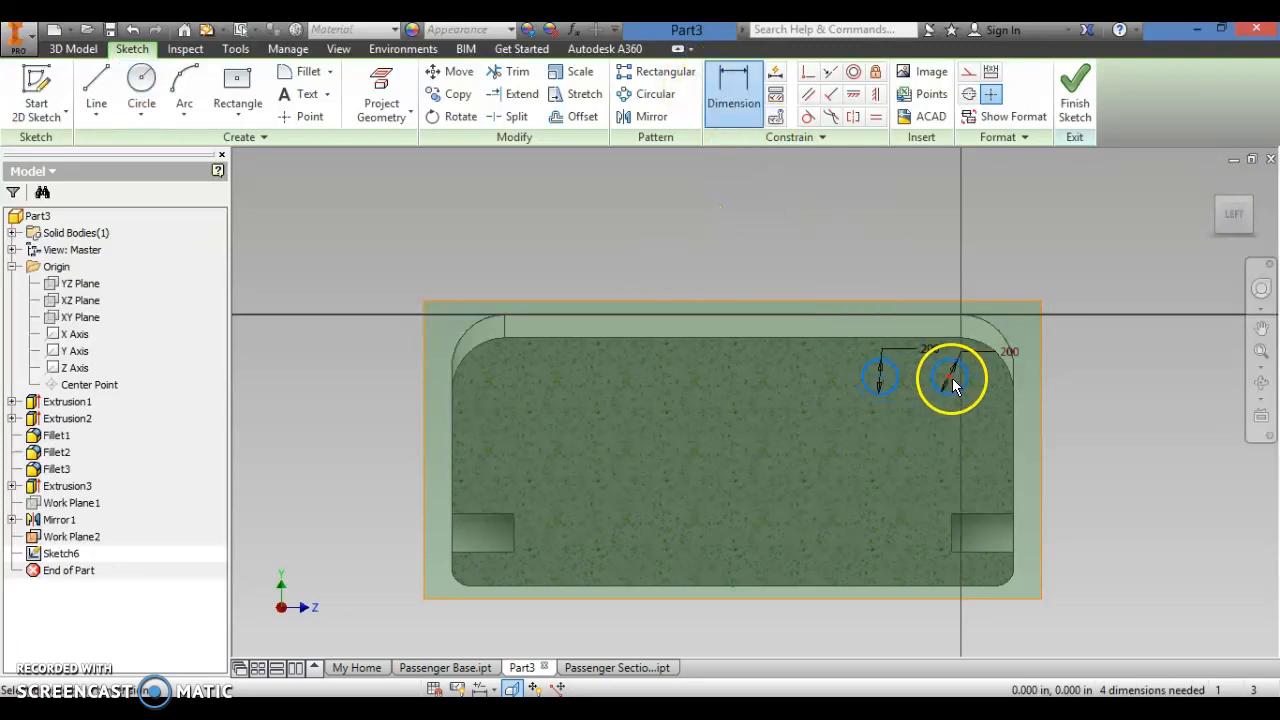
{"action": "left_click", "coordinate": [1012, 398]}
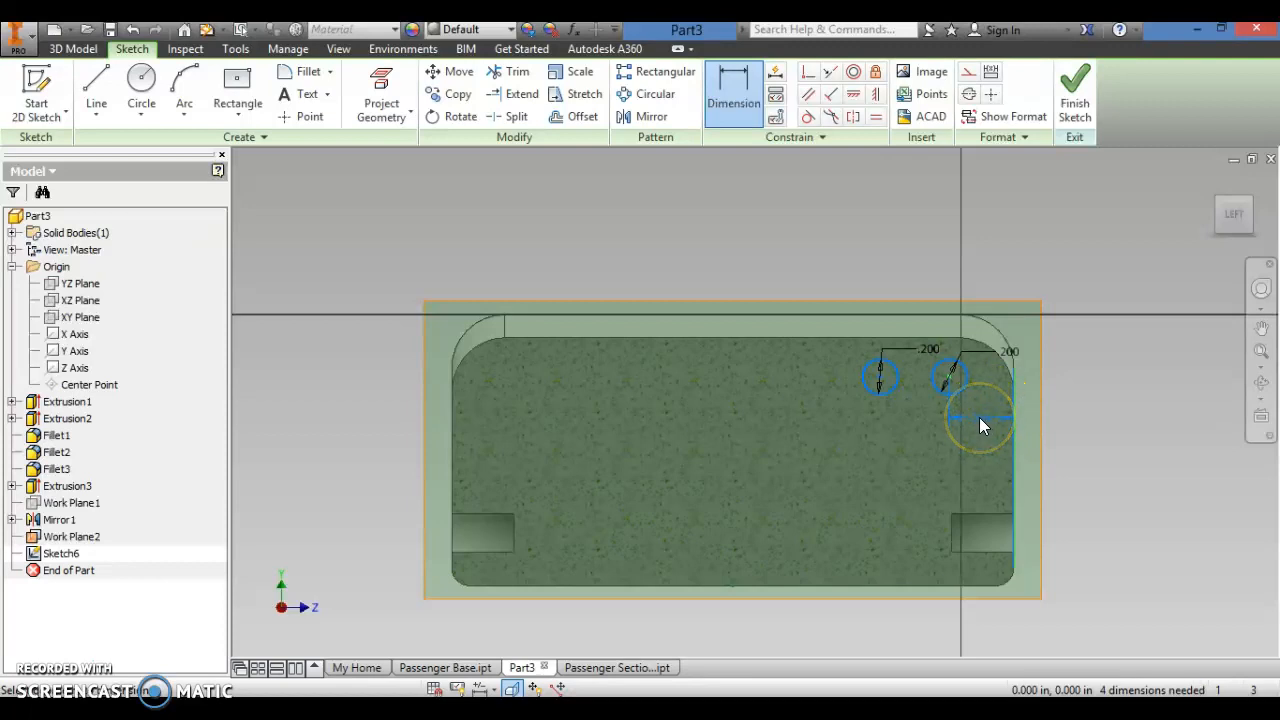
{"action": "left_click", "coordinate": [980, 420]}
{"action": "type", "text": ".320"}
{"action": "key", "text": "Return"}
Step: Dimension the outer circle's center 0.180 in below the part's top edge
{"action": "left_click", "coordinate": [922, 376]}
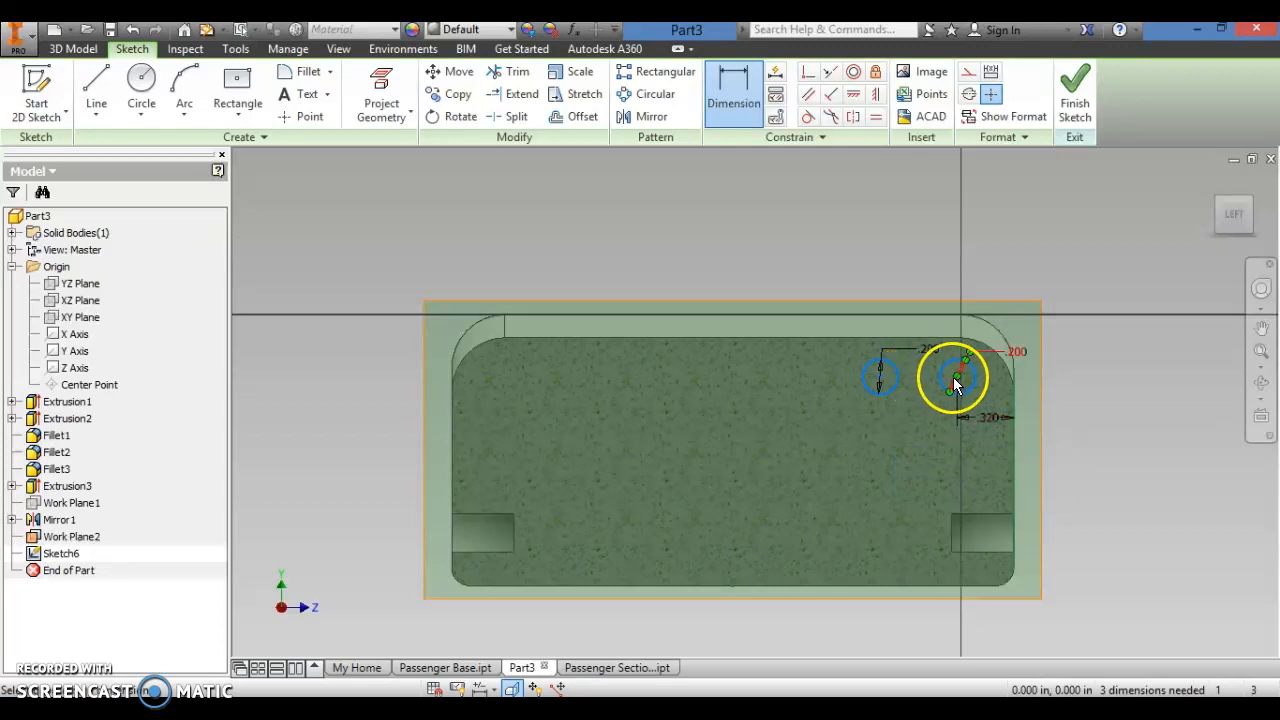
{"action": "left_click", "coordinate": [930, 318]}
{"action": "left_click", "coordinate": [896, 343]}
{"action": "left_click", "coordinate": [801, 360]}
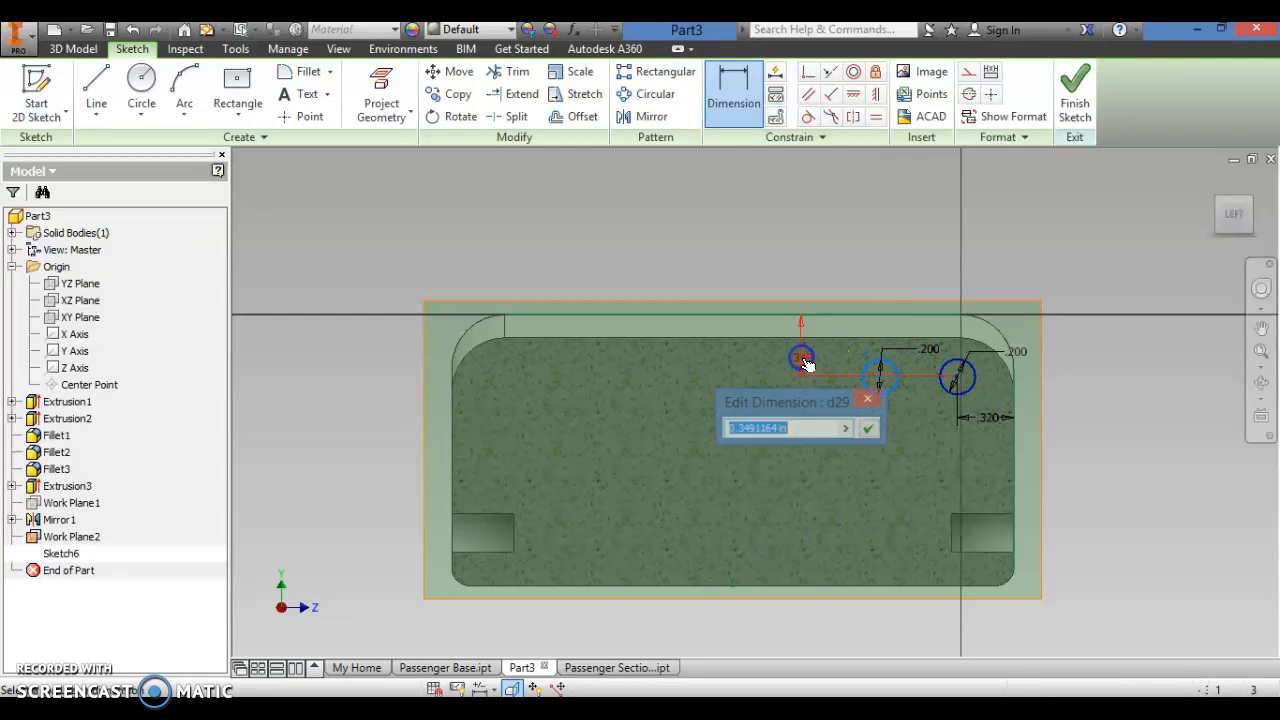
{"action": "type", "text": ".18"}
{"action": "key", "text": "Return"}
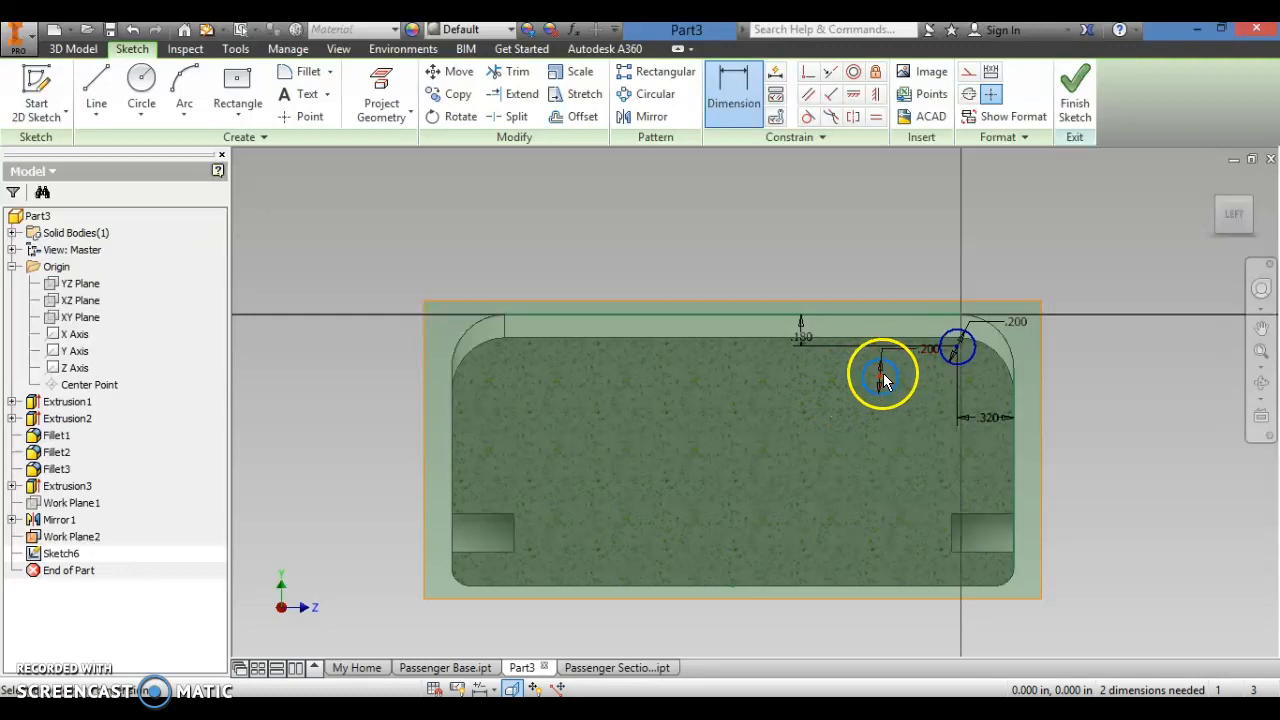
Step: Delete the inner circle and redraw it at 0.200 in diameter, level with the outer circle's center
{"action": "key", "text": "Escape"}
{"action": "left_click_drag", "start_coordinate": [916, 357], "coordinate": [840, 405]}
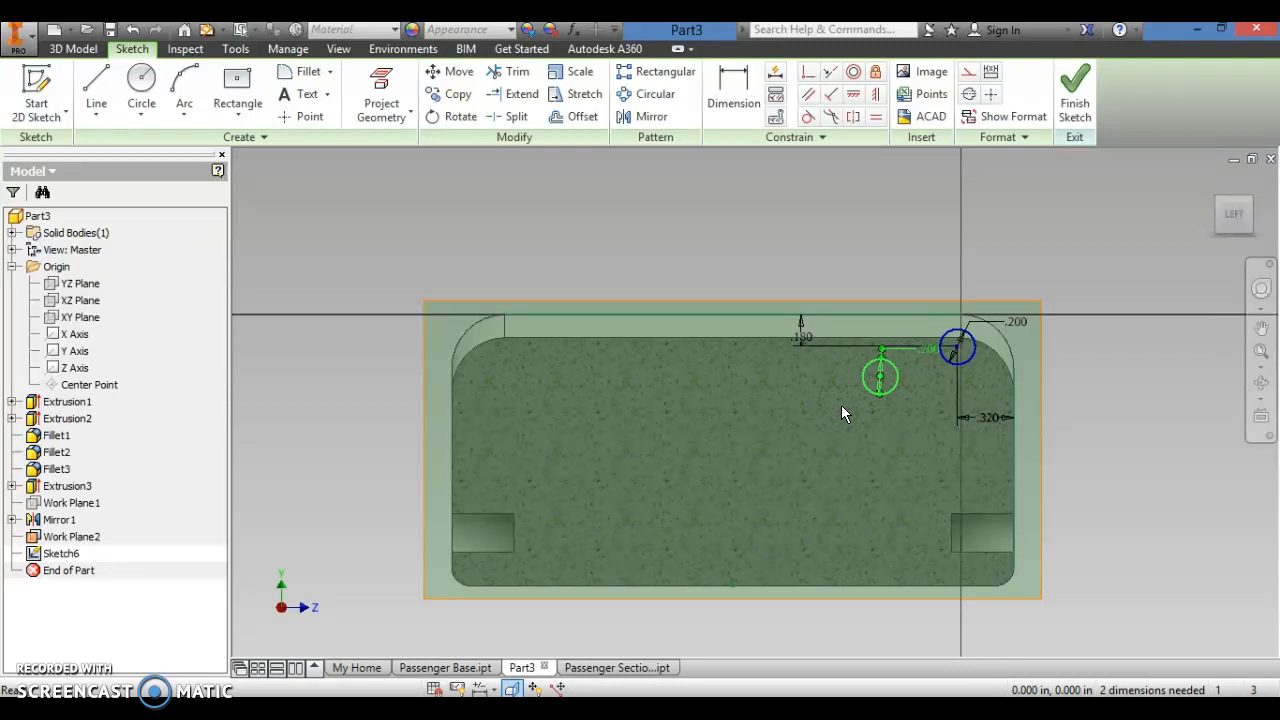
{"action": "key", "text": "Delete"}
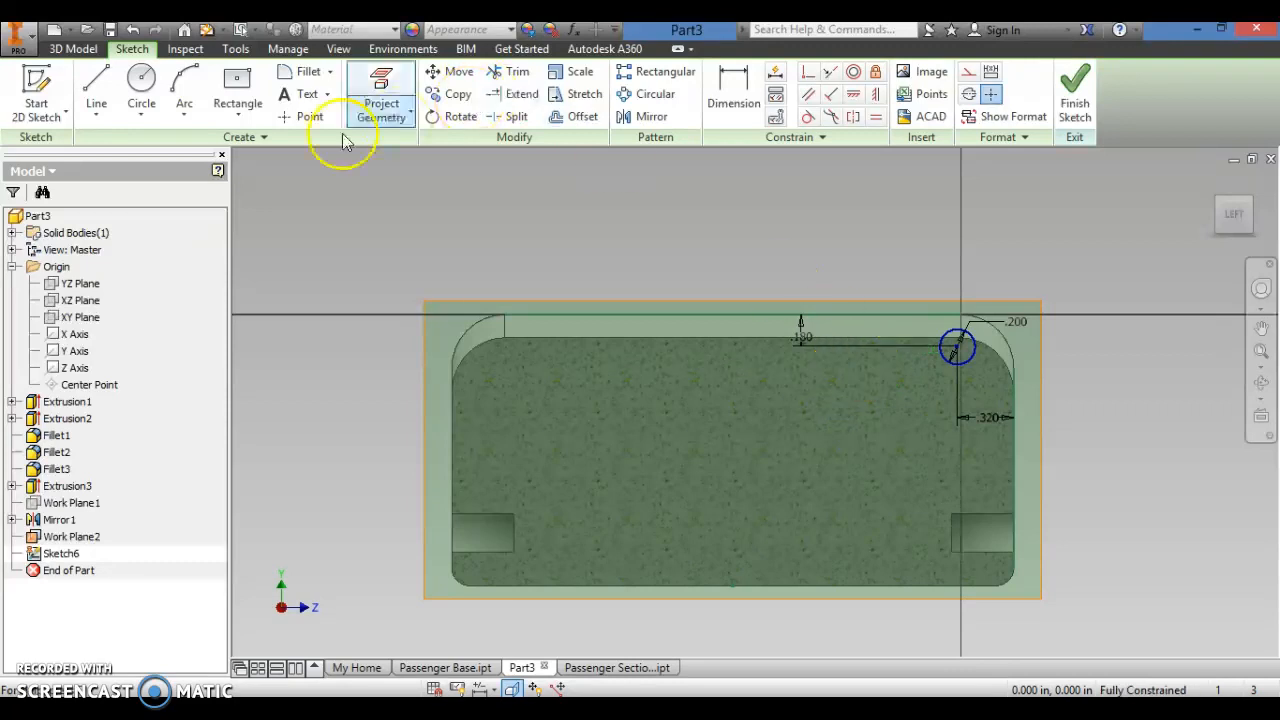
{"action": "left_click", "coordinate": [141, 88]}
{"action": "left_click", "coordinate": [903, 345]}
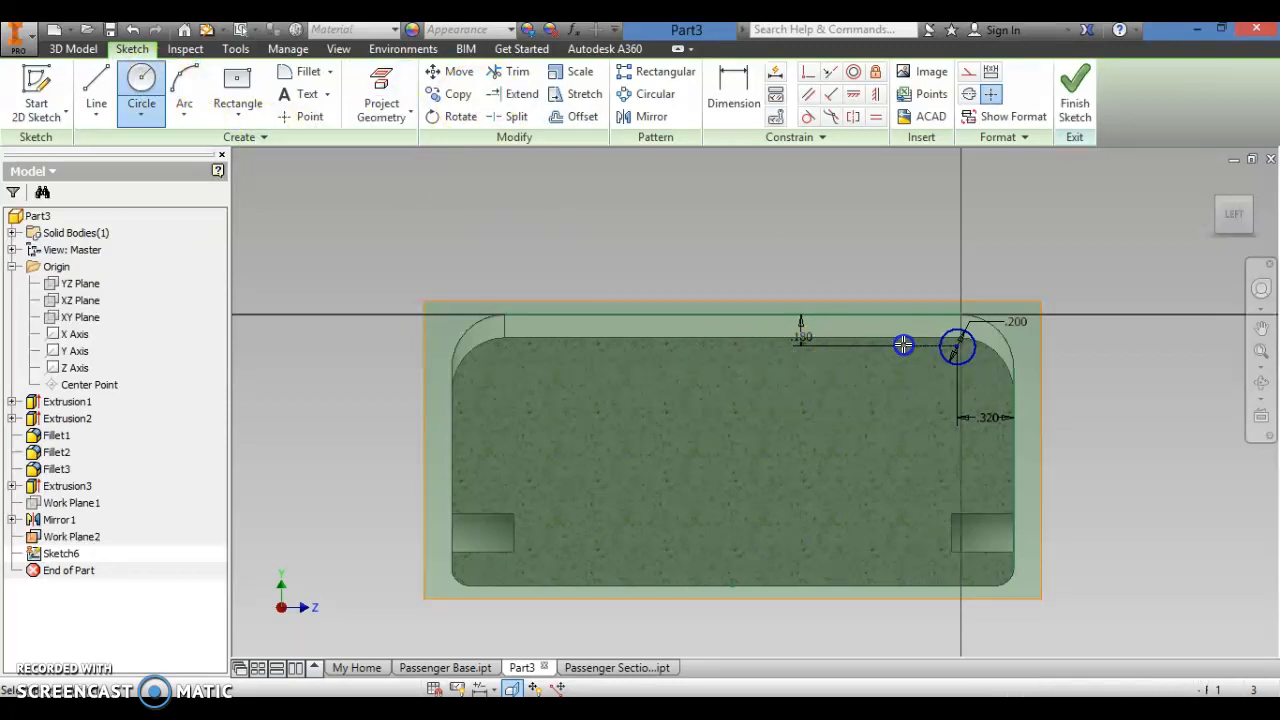
{"action": "type", "text": ".2"}
{"action": "key", "text": "Return"}
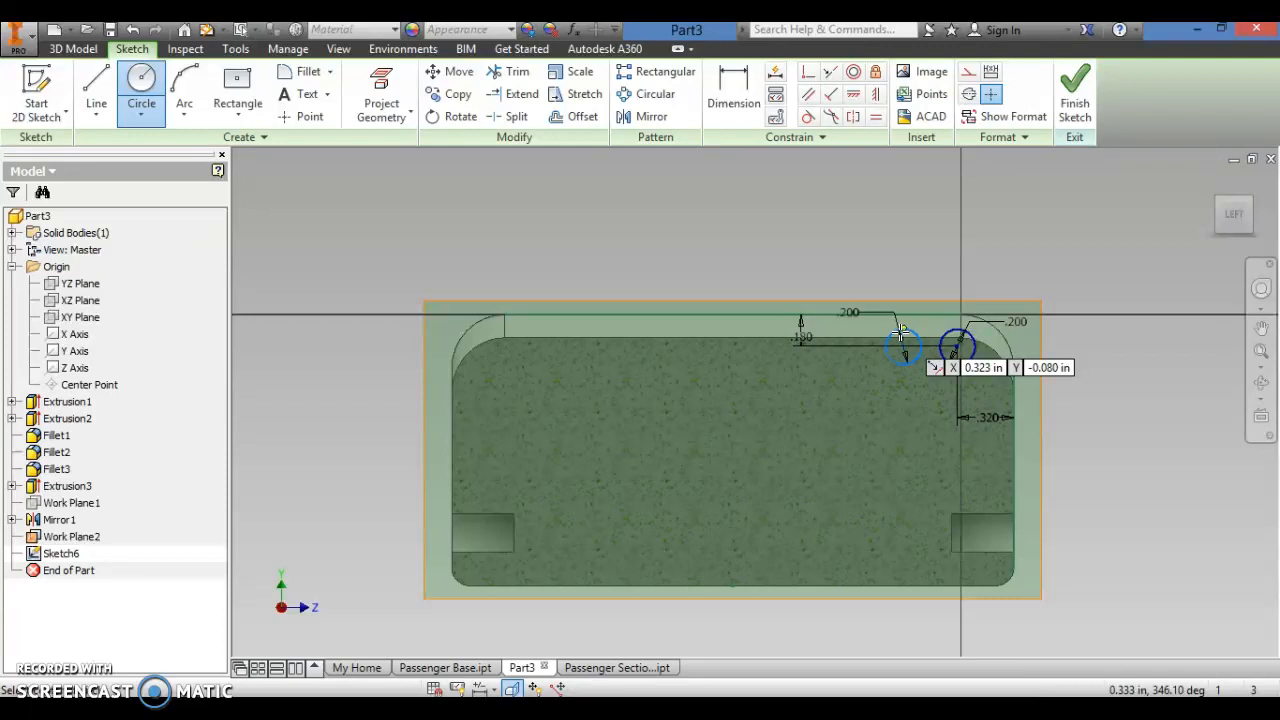
Step: Dimension the horizontal spacing between the two circle centers as 0.270 in
{"action": "left_click", "coordinate": [745, 98]}
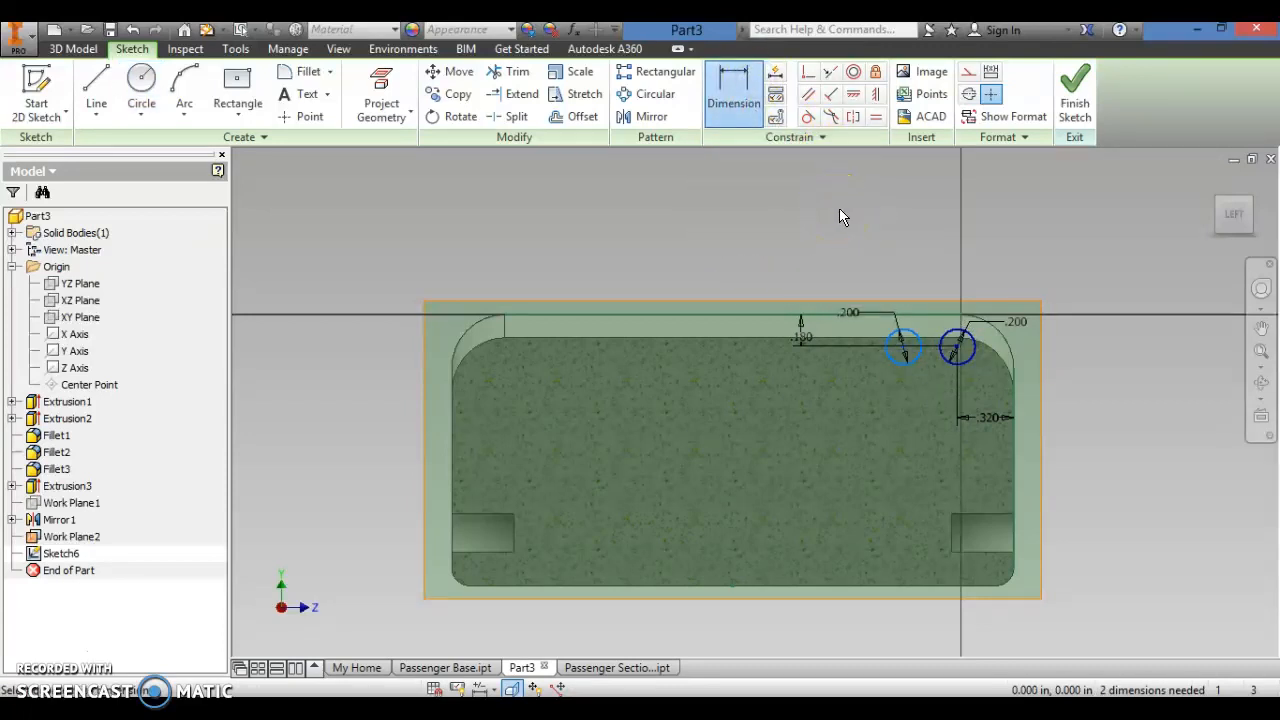
{"action": "left_click", "coordinate": [903, 348]}
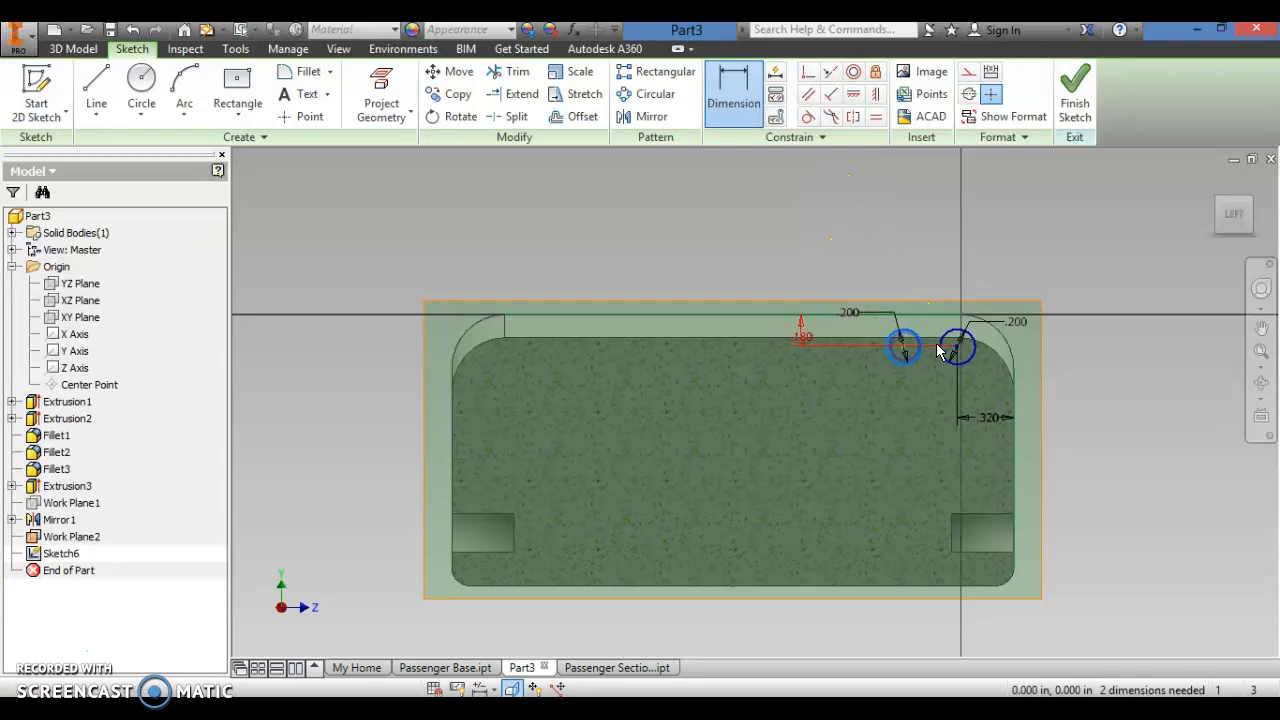
{"action": "left_click", "coordinate": [957, 349]}
{"action": "left_click", "coordinate": [930, 324]}
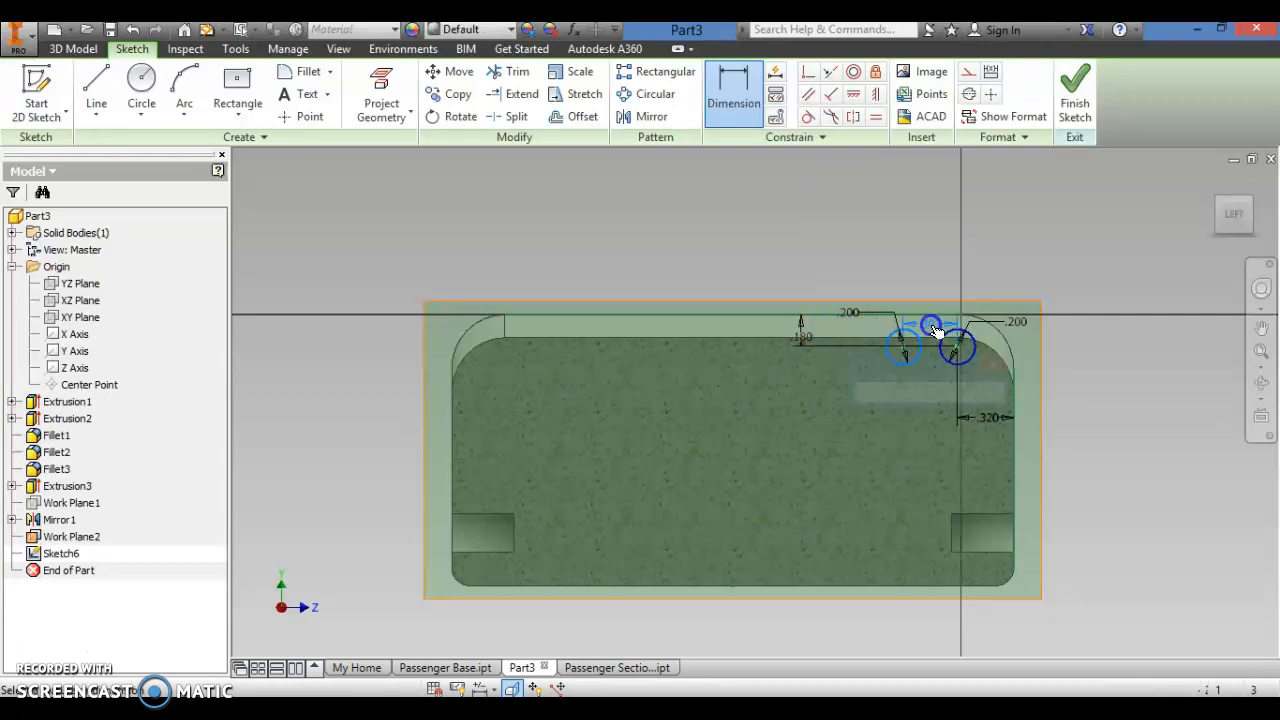
{"action": "type", "text": ".2"}
{"action": "key", "text": "Return"}
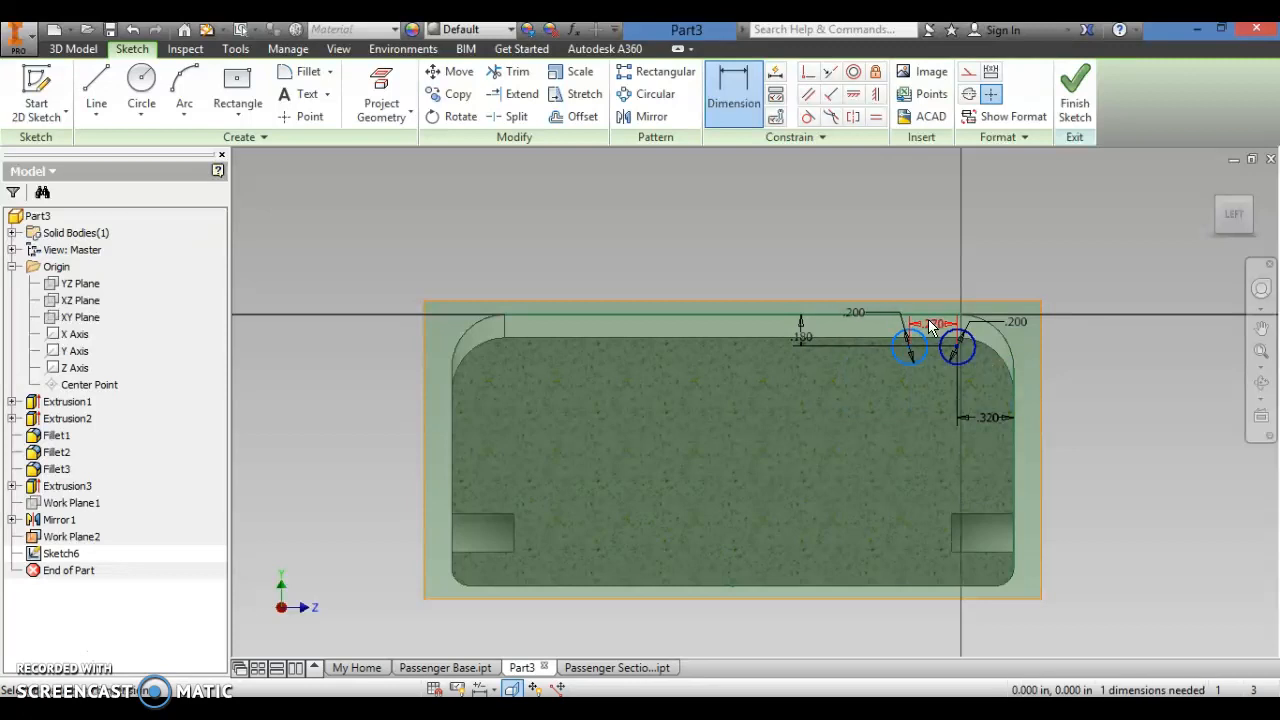
Step: Check the hole layout in the Word drawing, then finish the sketch with the two circles
{"action": "mouse_move", "coordinate": [1059, 394]}
{"action": "middle_mouse_down", "text": "shift"}
{"action": "mouse_move", "coordinate": [975, 398]}
{"action": "mouse_move", "coordinate": [963, 371]}
{"action": "middle_mouse_up", "text": "shift"}
{"action": "left_click", "coordinate": [908, 338]}
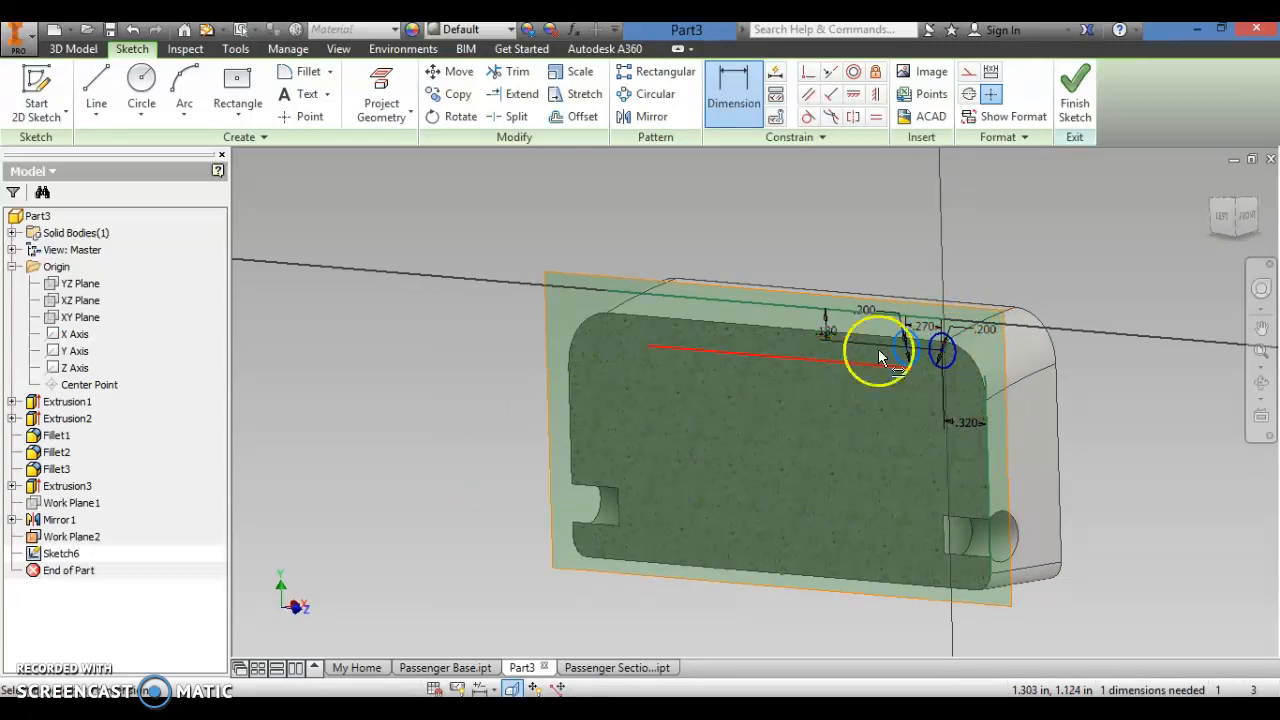
{"action": "key", "text": "alt+Tab"}
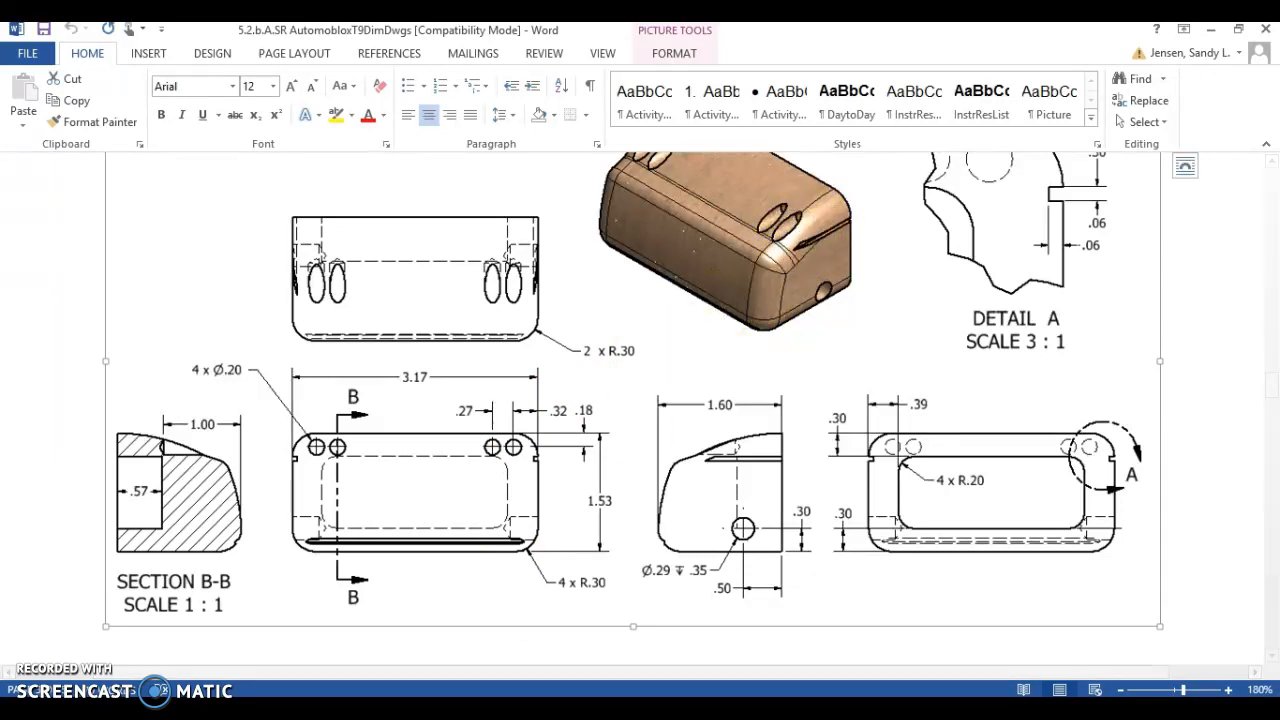
{"action": "key", "text": "alt+Tab"}
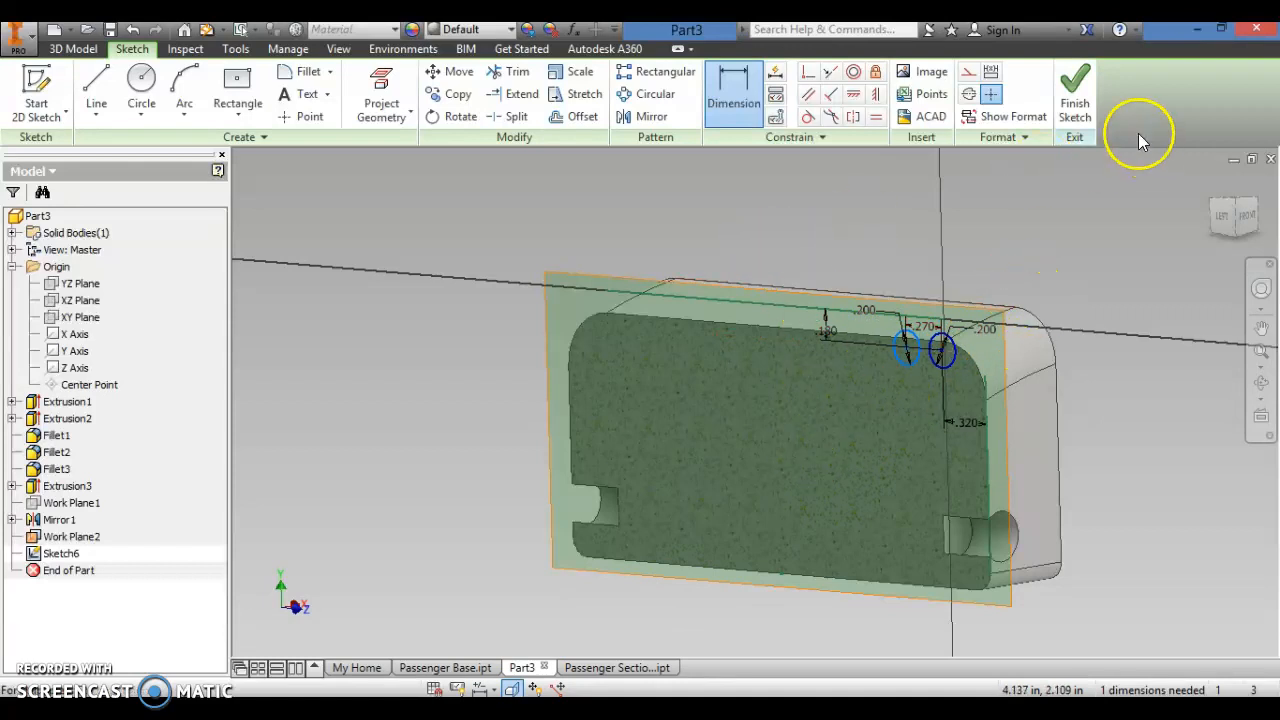
{"action": "left_click", "coordinate": [1076, 104]}
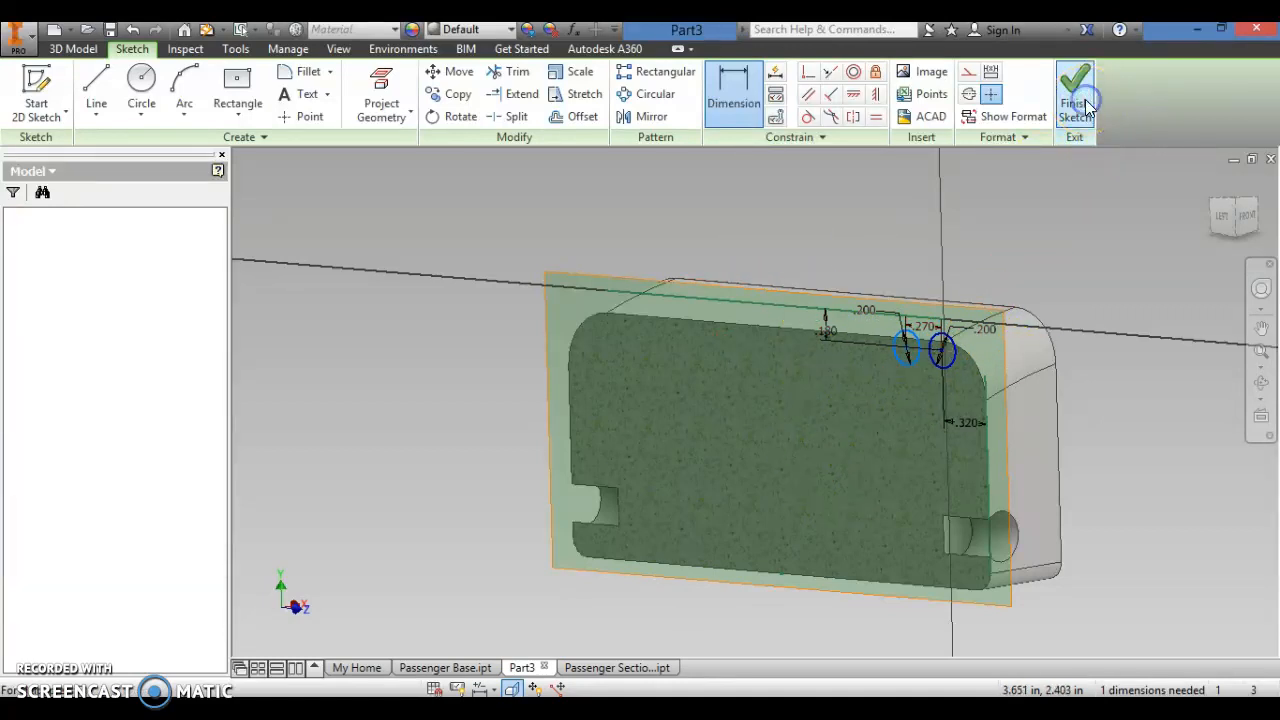
Step: Extrude both 0.200 in circles as a cut through the part's sloped front side, with the extents set to All
{"action": "left_click", "coordinate": [97, 90]}
{"action": "left_click", "coordinate": [915, 355]}
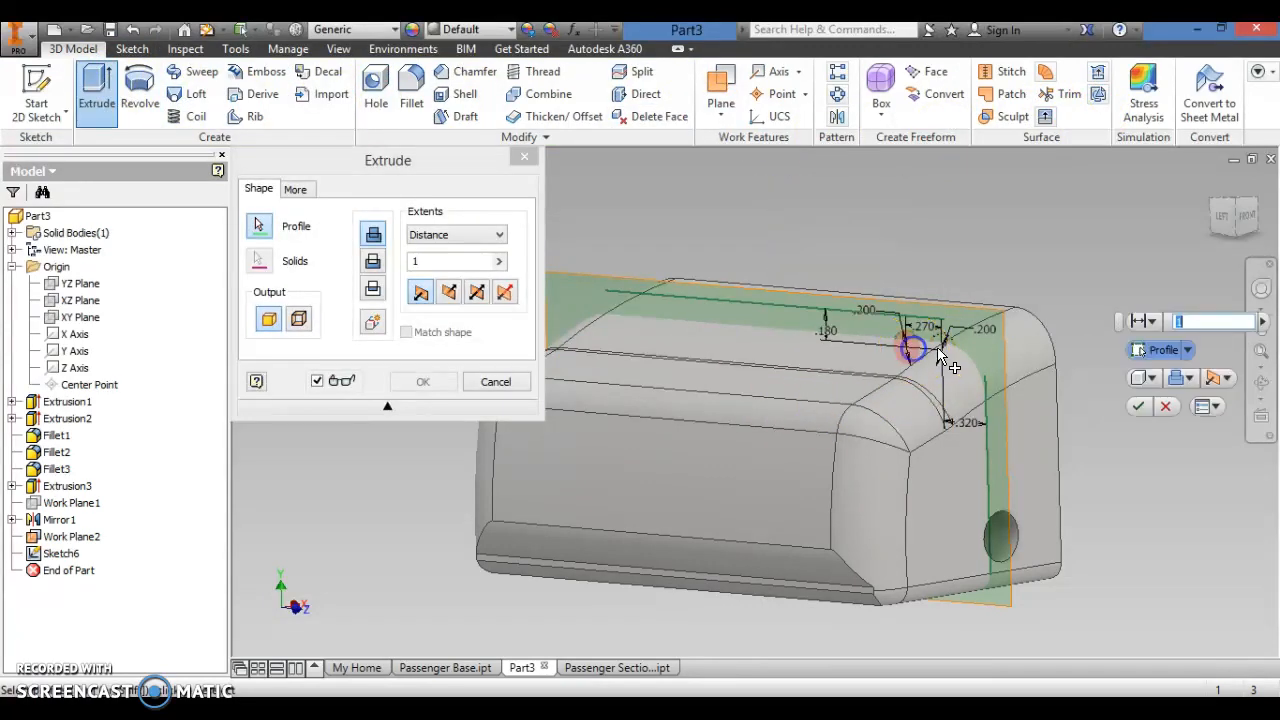
{"action": "left_click", "coordinate": [376, 266]}
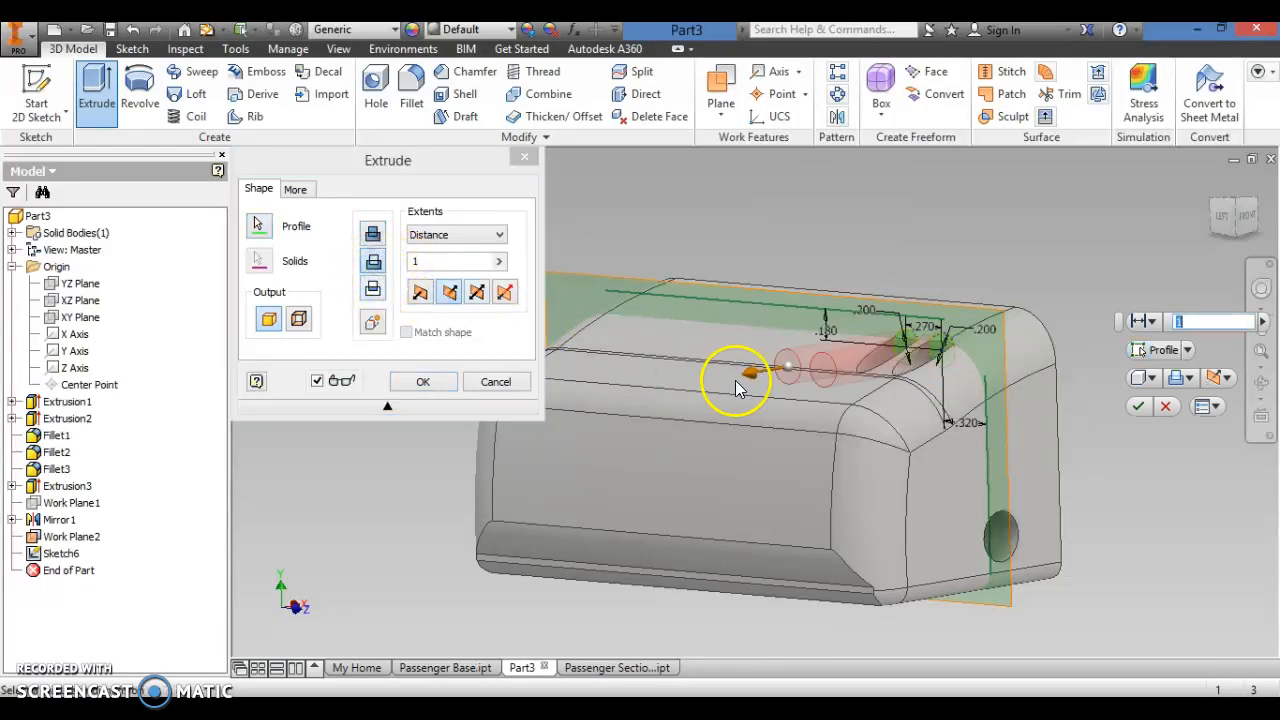
{"action": "left_click", "coordinate": [912, 358]}
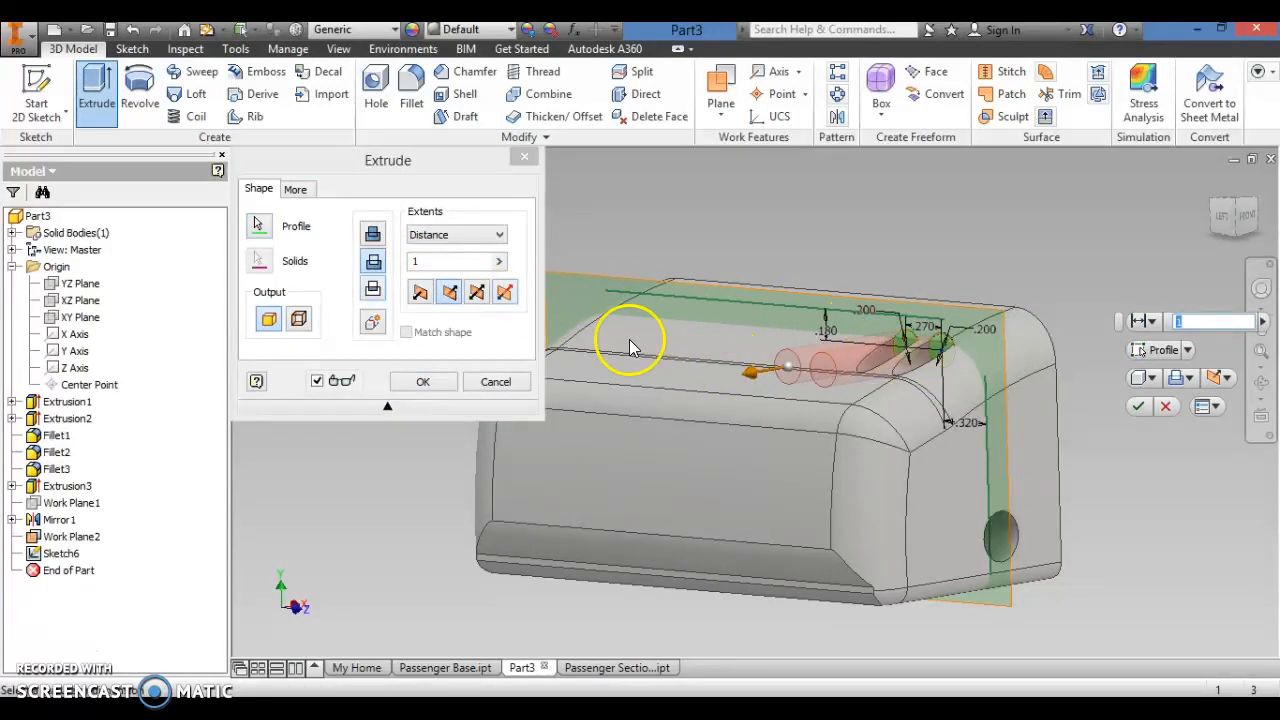
{"action": "mouse_move", "coordinate": [1046, 289]}
{"action": "middle_mouse_down", "text": "shift"}
{"action": "mouse_move", "coordinate": [1054, 311]}
{"action": "mouse_move", "coordinate": [1048, 288]}
{"action": "middle_mouse_up", "text": "shift"}
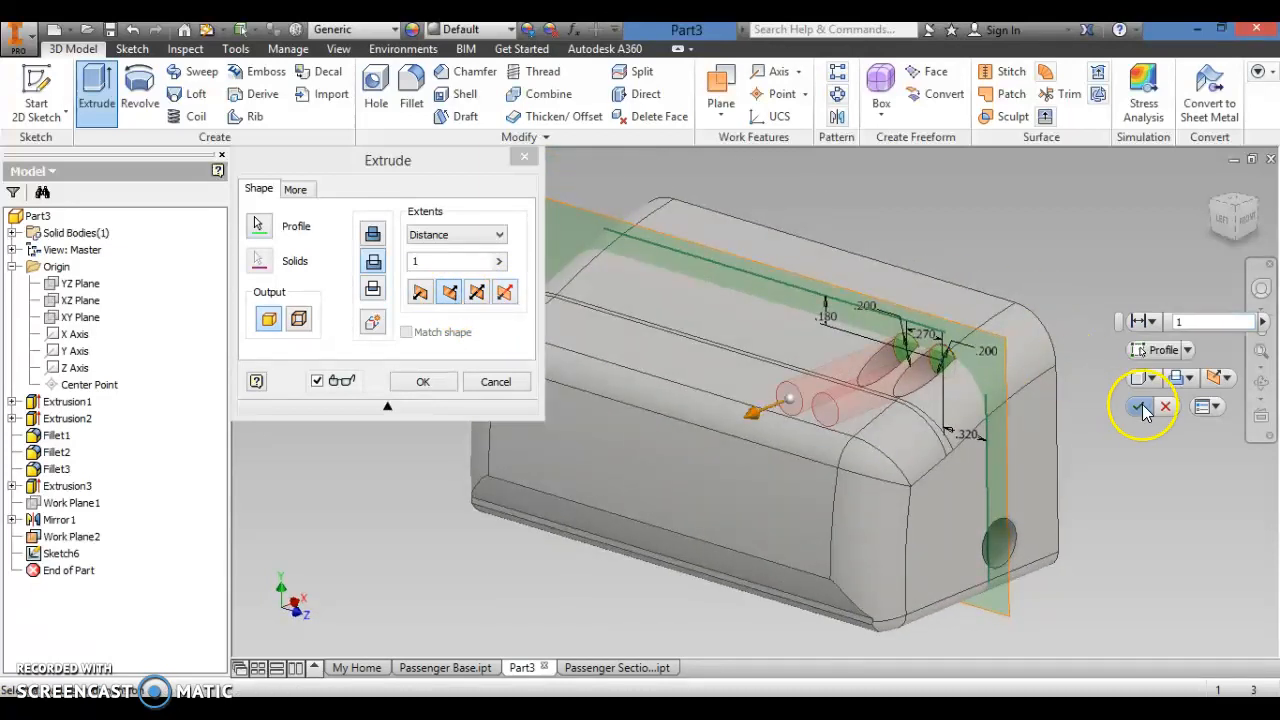
{"action": "left_click", "coordinate": [476, 240]}
{"action": "left_click", "coordinate": [425, 295]}
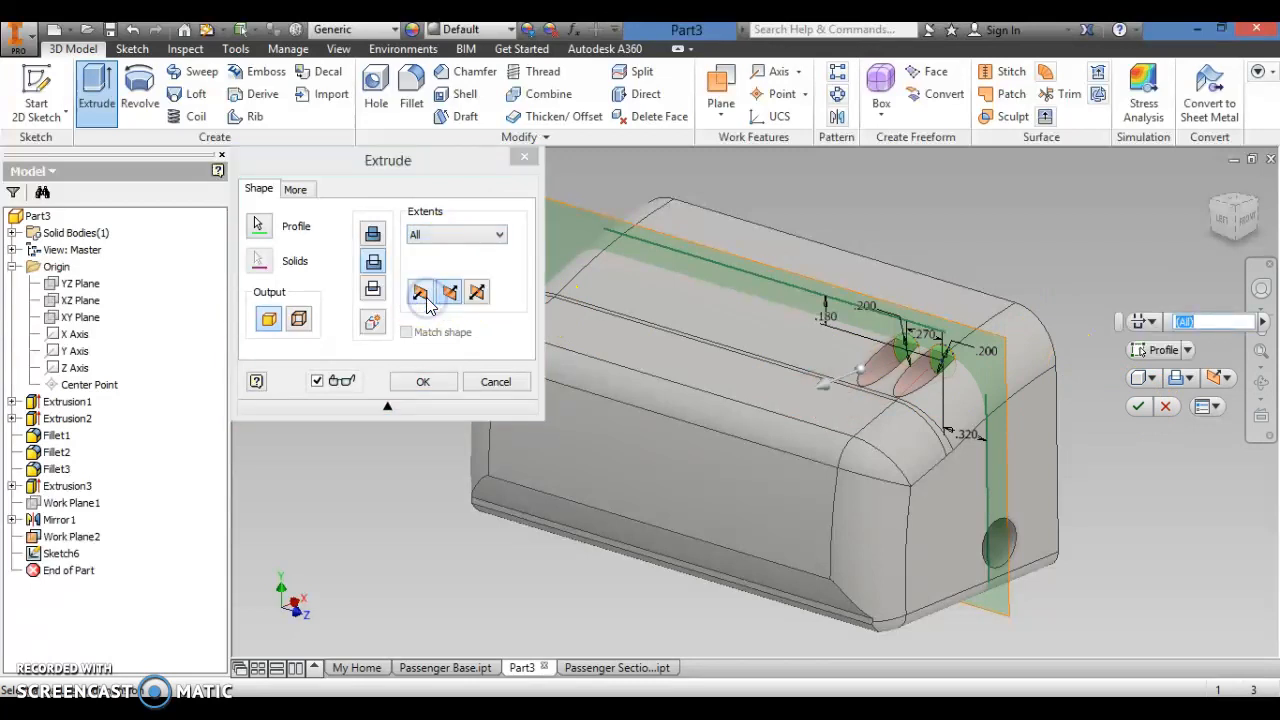
{"action": "left_click", "coordinate": [423, 381]}
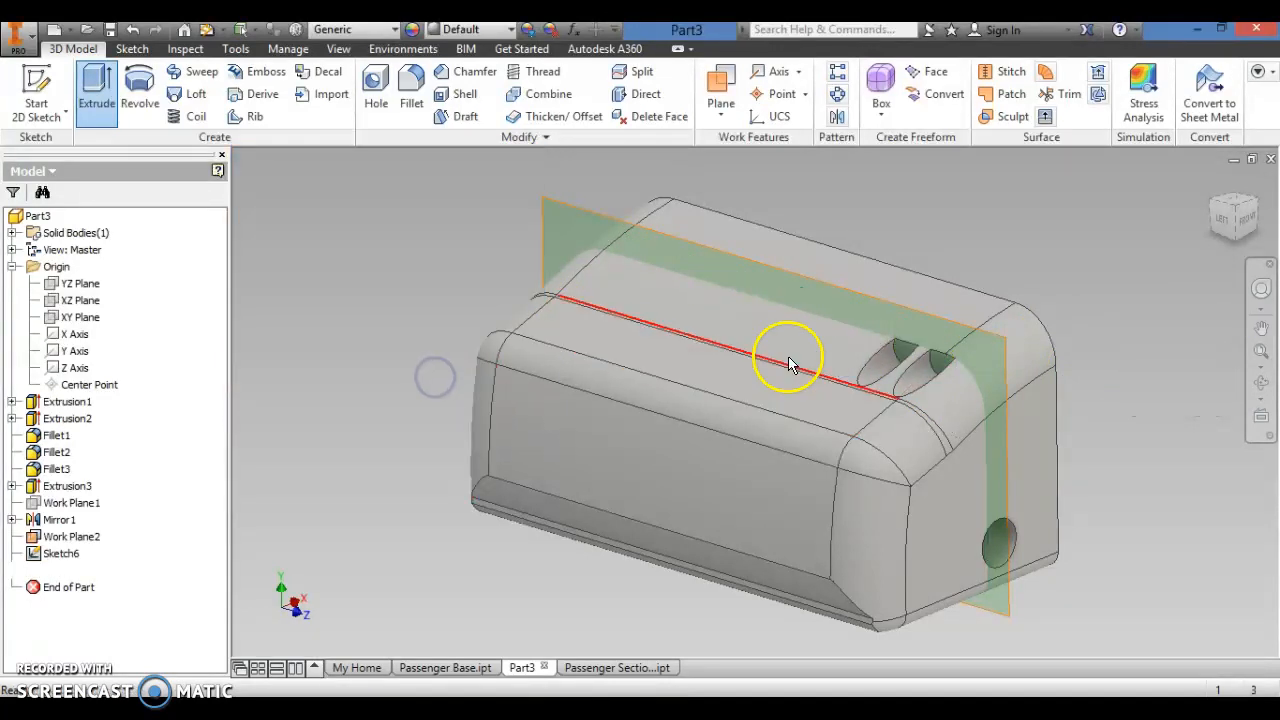
Step: Compare the two cut holes with the Word drawing and turn on the visibility of Work Plane1
{"action": "middle_click_drag", "start_coordinate": [1095, 283], "coordinate": [1083, 280], "text": "shift"}
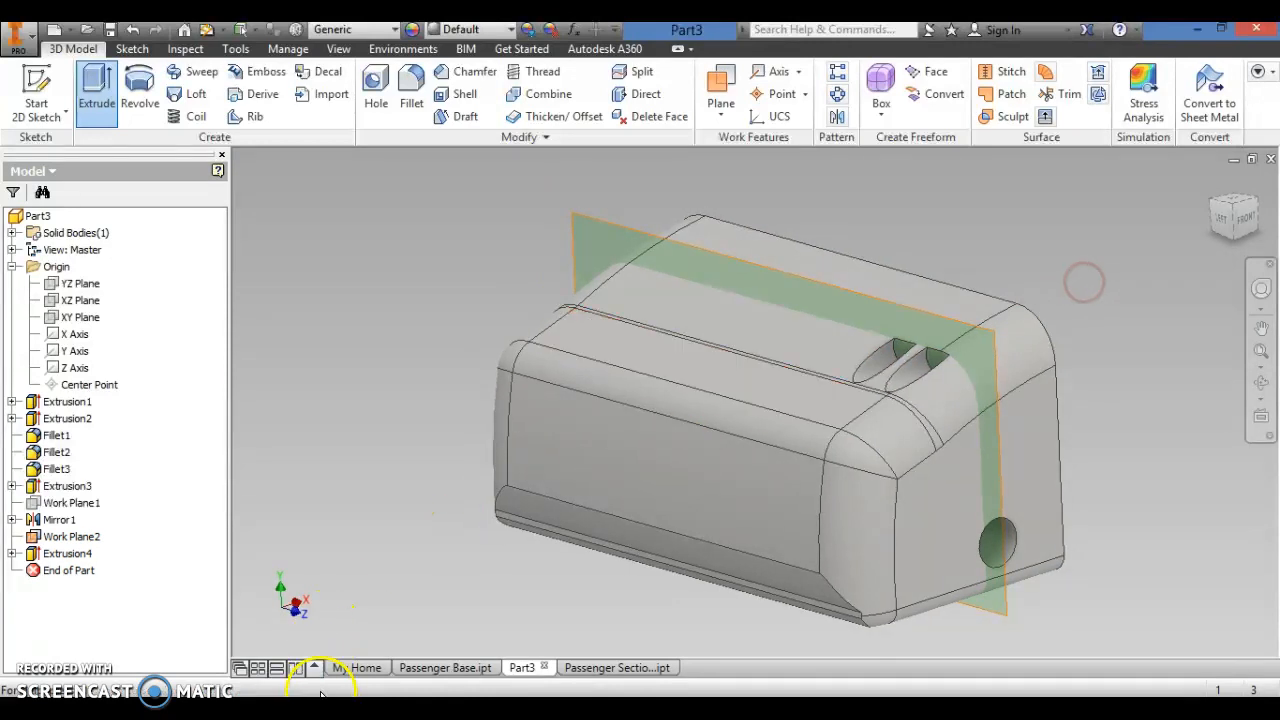
{"action": "key", "text": "alt+Tab"}
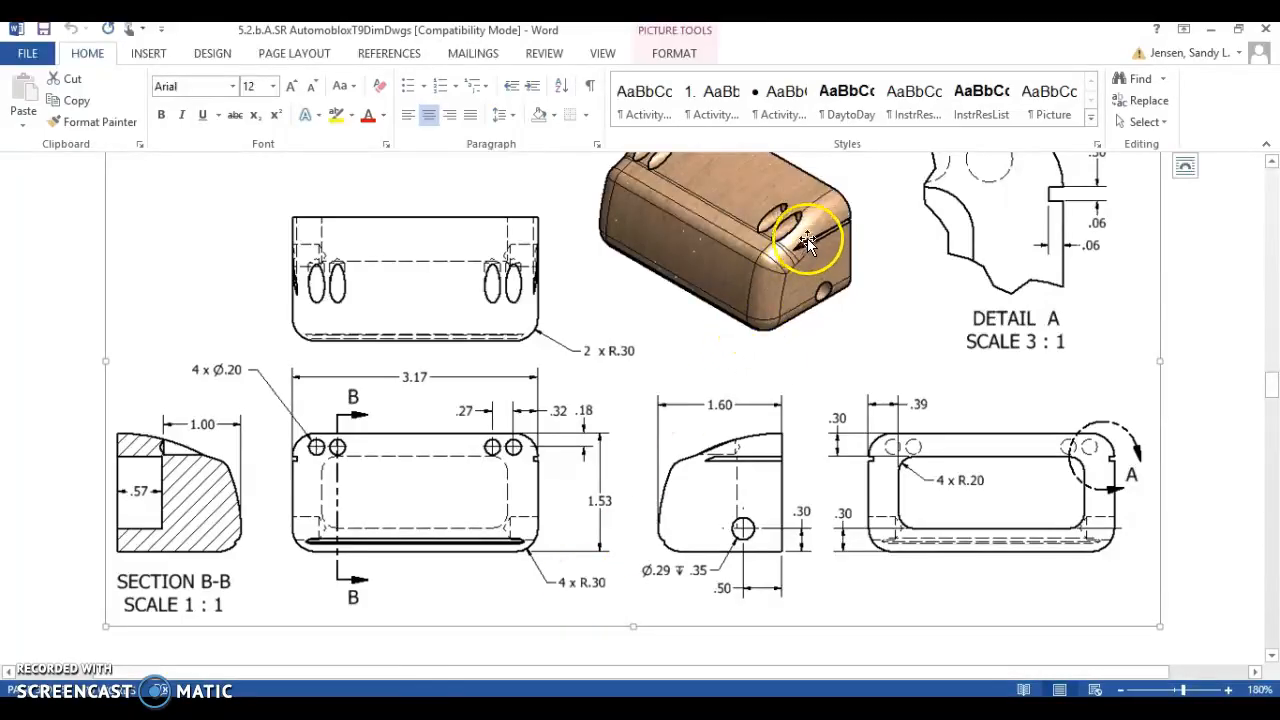
{"action": "key", "text": "alt+Tab"}
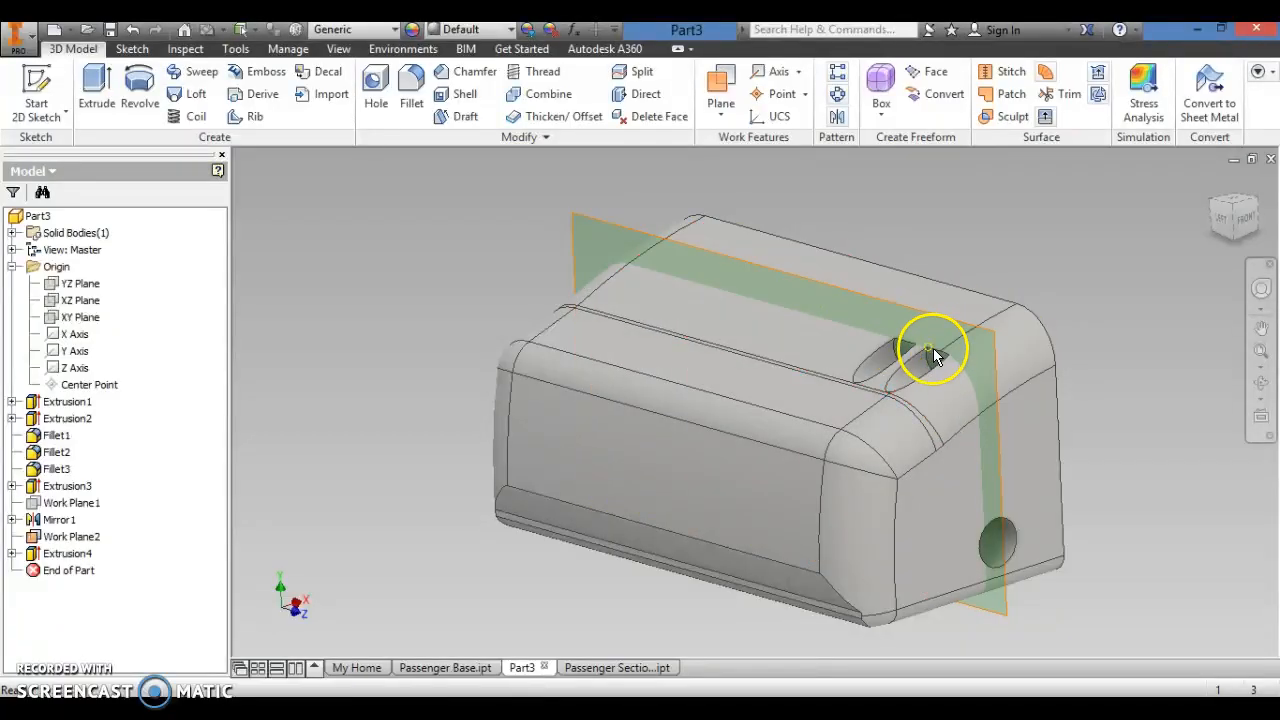
{"action": "middle_click_drag", "start_coordinate": [1073, 356], "coordinate": [1114, 343], "text": "shift"}
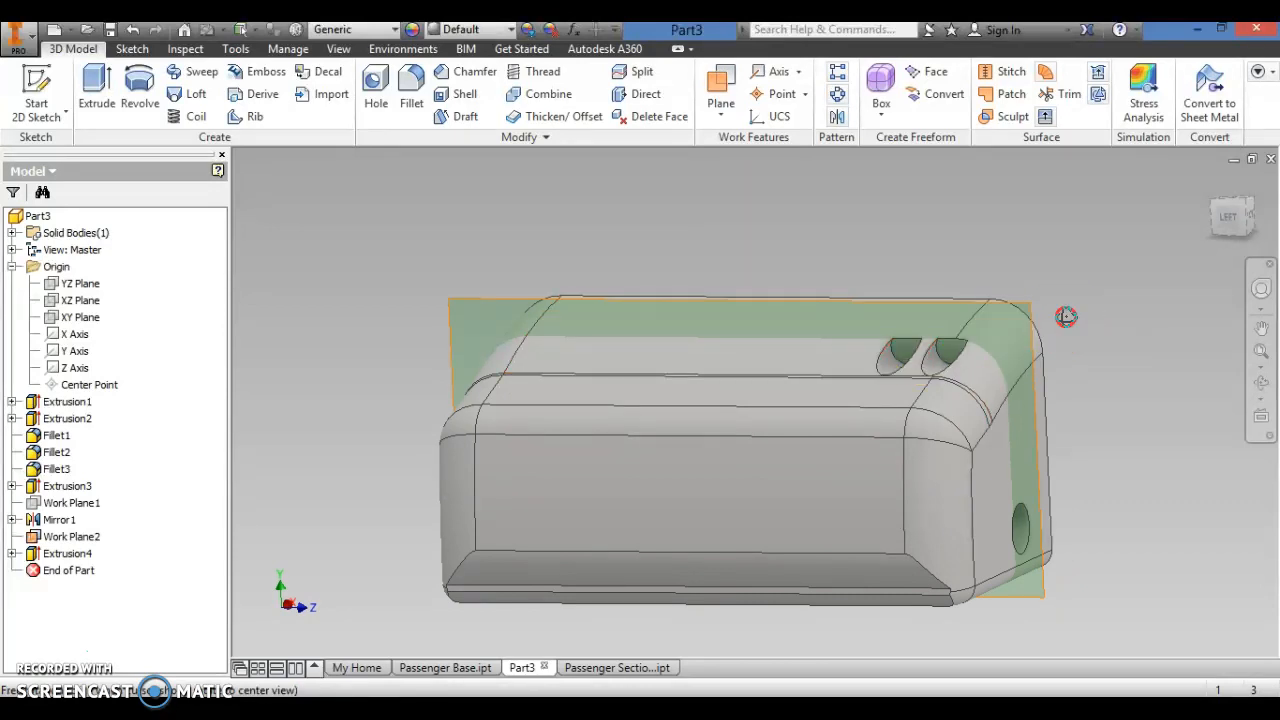
{"action": "right_click", "coordinate": [95, 508]}
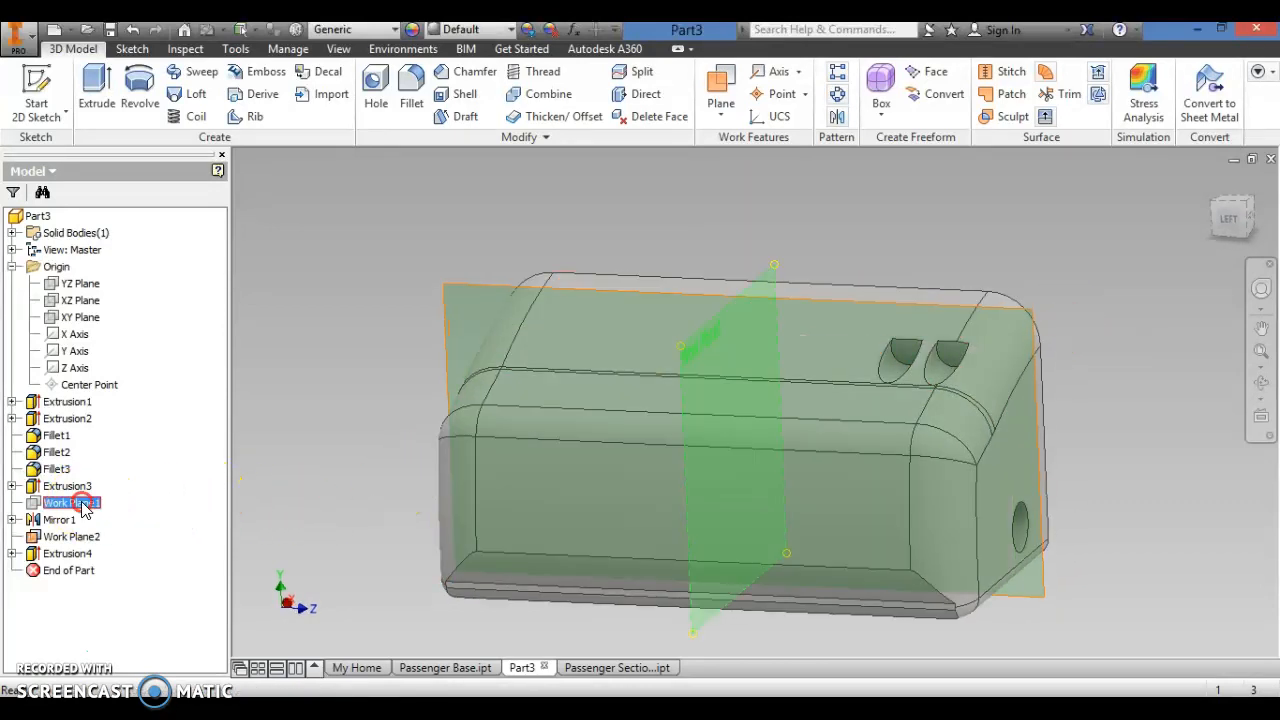
{"action": "left_click", "coordinate": [130, 506]}
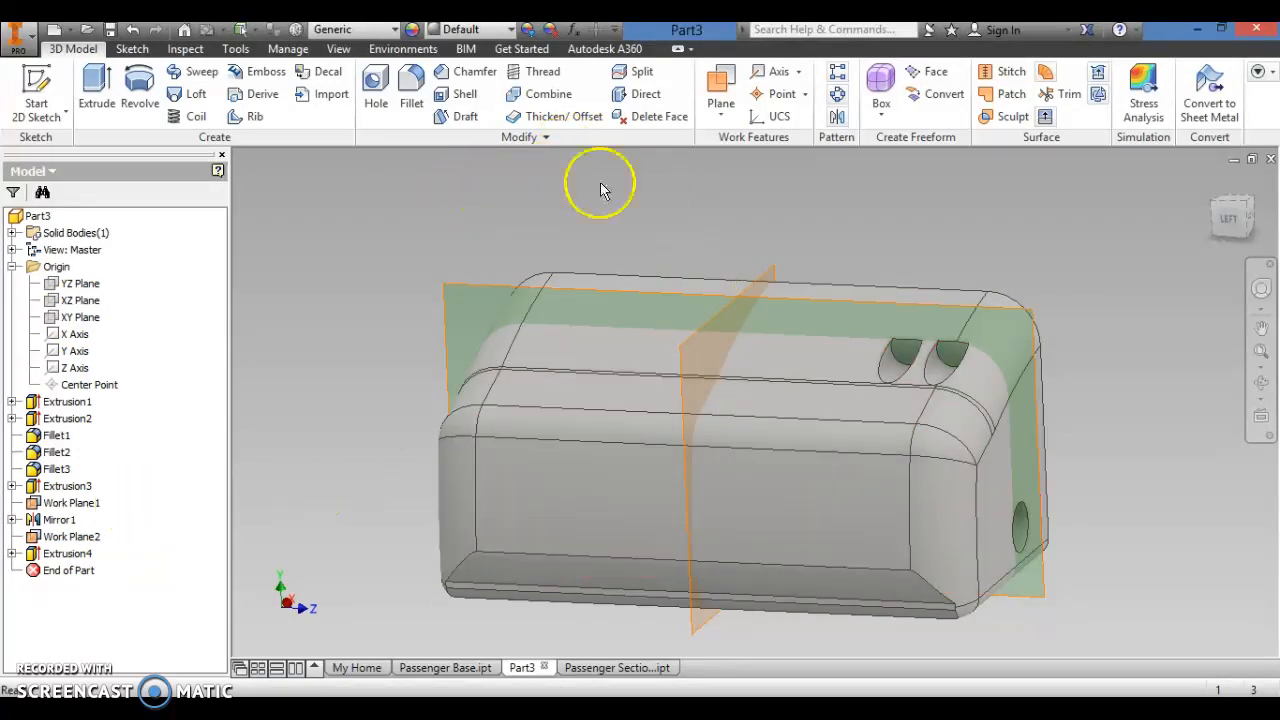
Step: Mirror the two-hole cut about Work Plane1 to the opposite end of the part
{"action": "left_click", "coordinate": [839, 117]}
{"action": "left_click", "coordinate": [933, 362]}
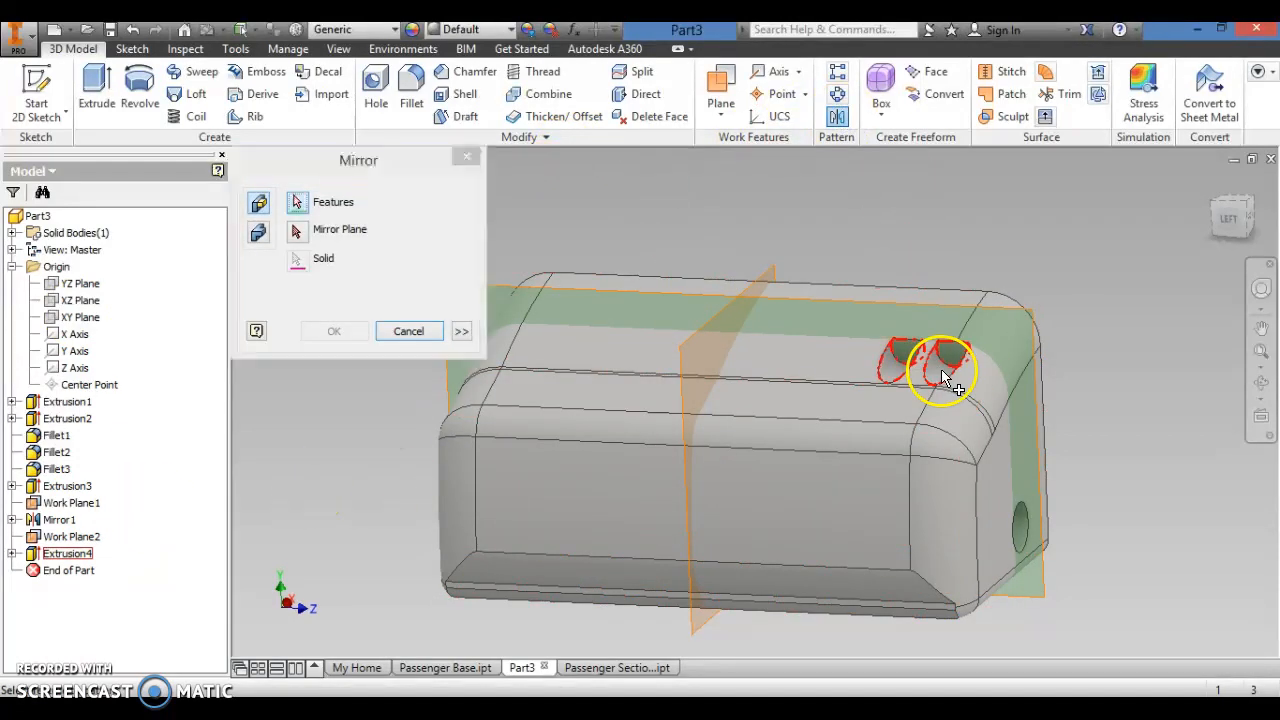
{"action": "left_click", "coordinate": [318, 240]}
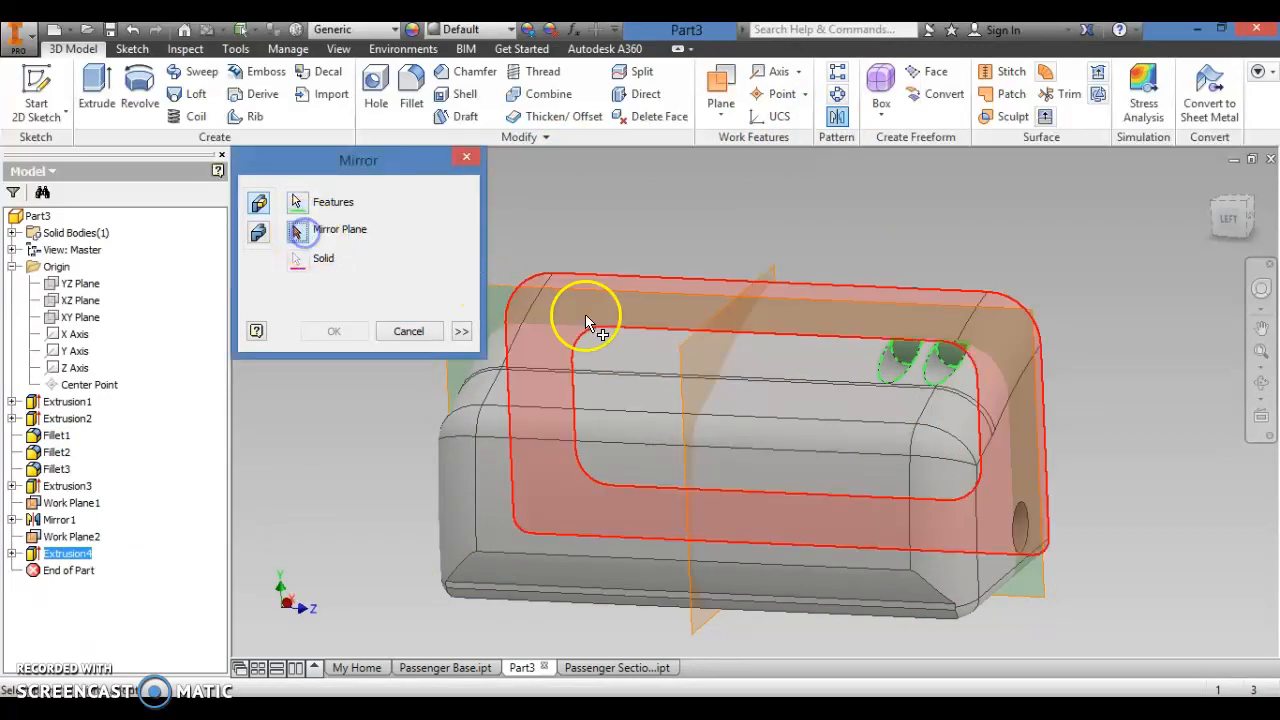
{"action": "left_click", "coordinate": [694, 340]}
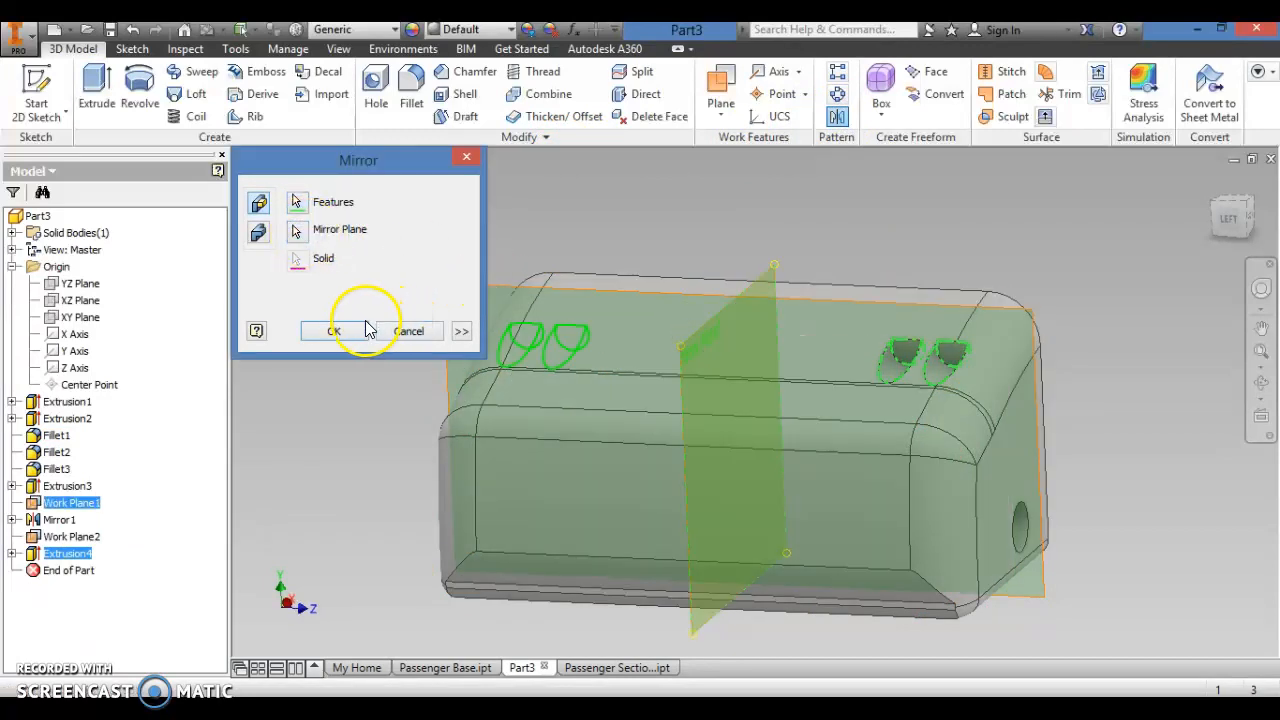
{"action": "left_click", "coordinate": [337, 332]}
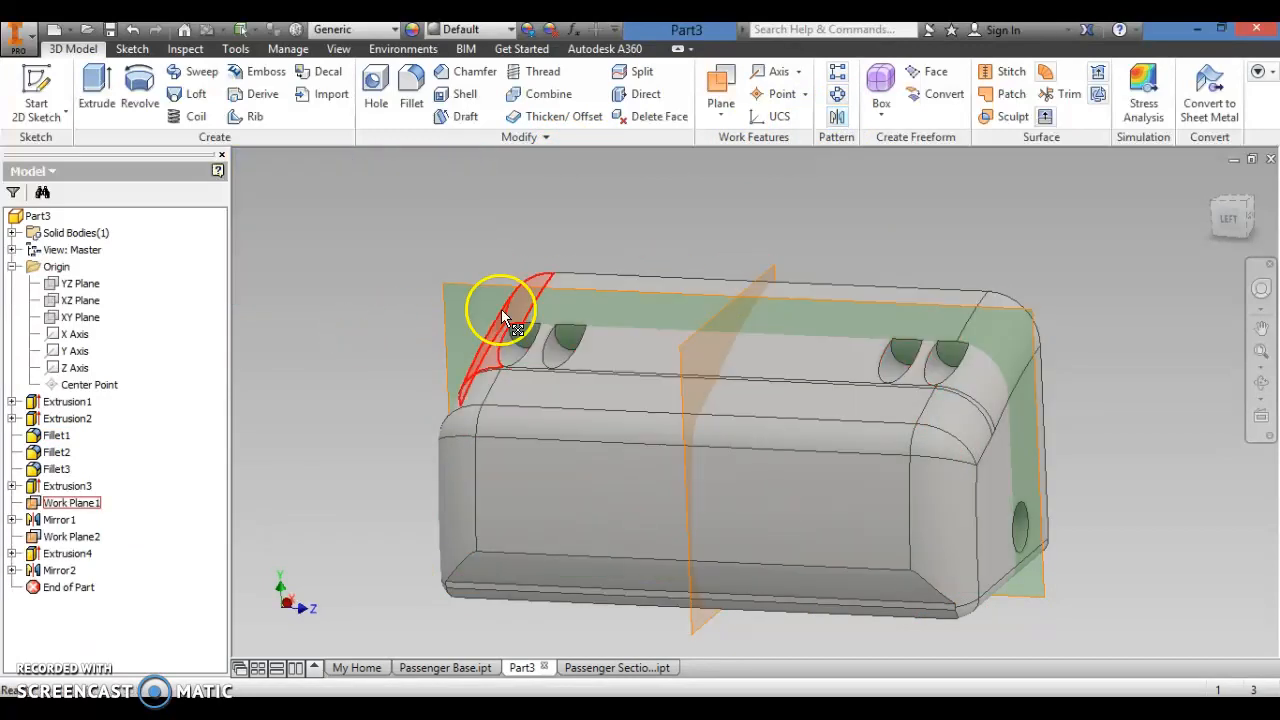
Step: Turn off the visibility of Work Plane2 and Work Plane1
{"action": "right_click", "coordinate": [88, 553]}
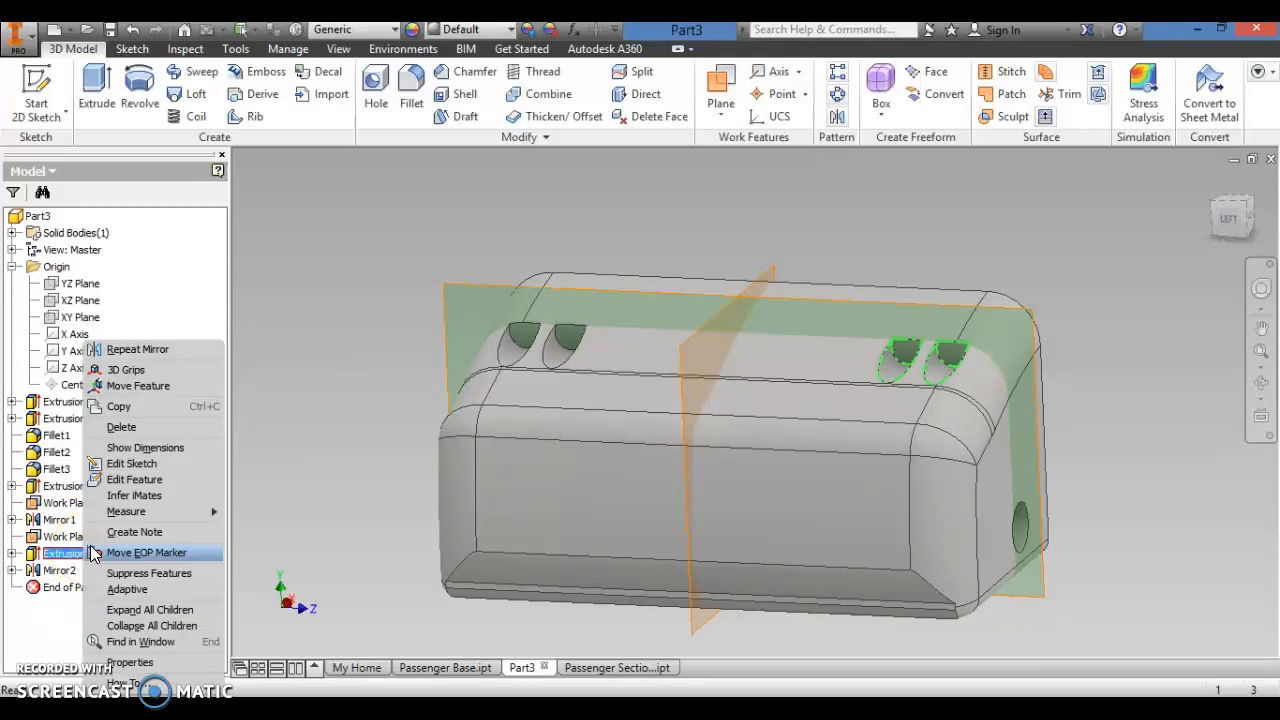
{"action": "left_click", "coordinate": [59, 541]}
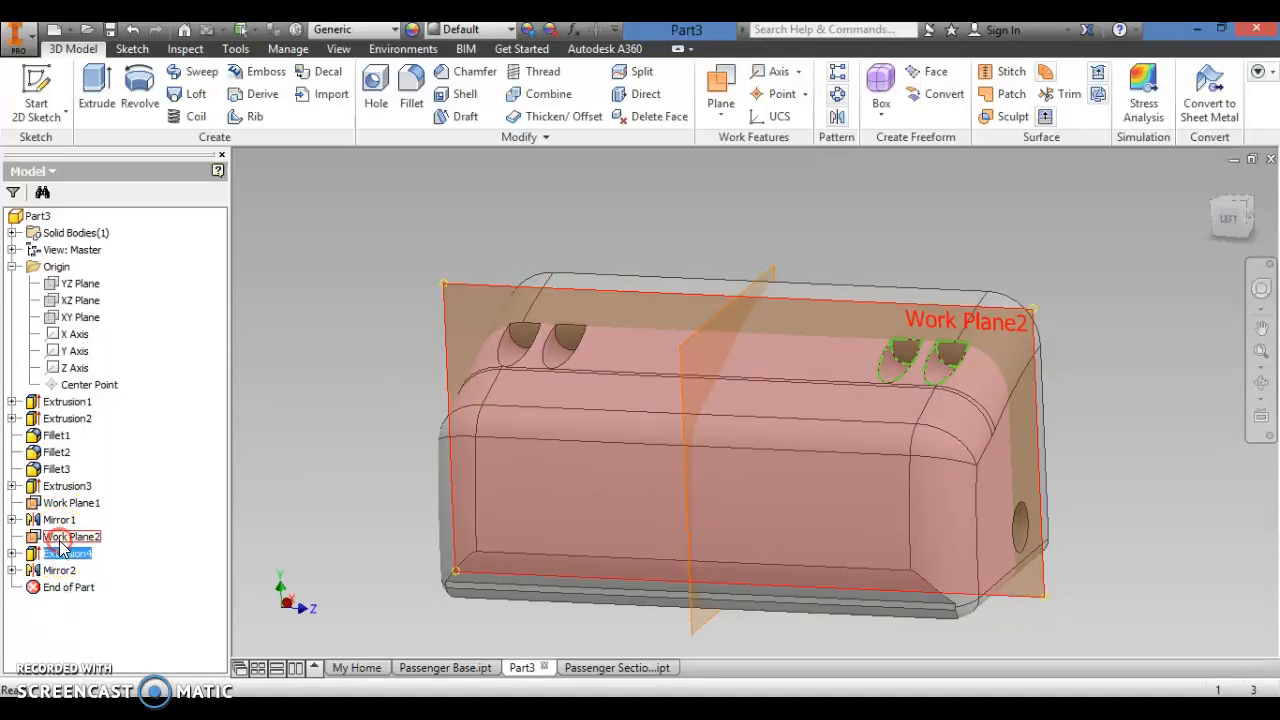
{"action": "left_click", "coordinate": [62, 541]}
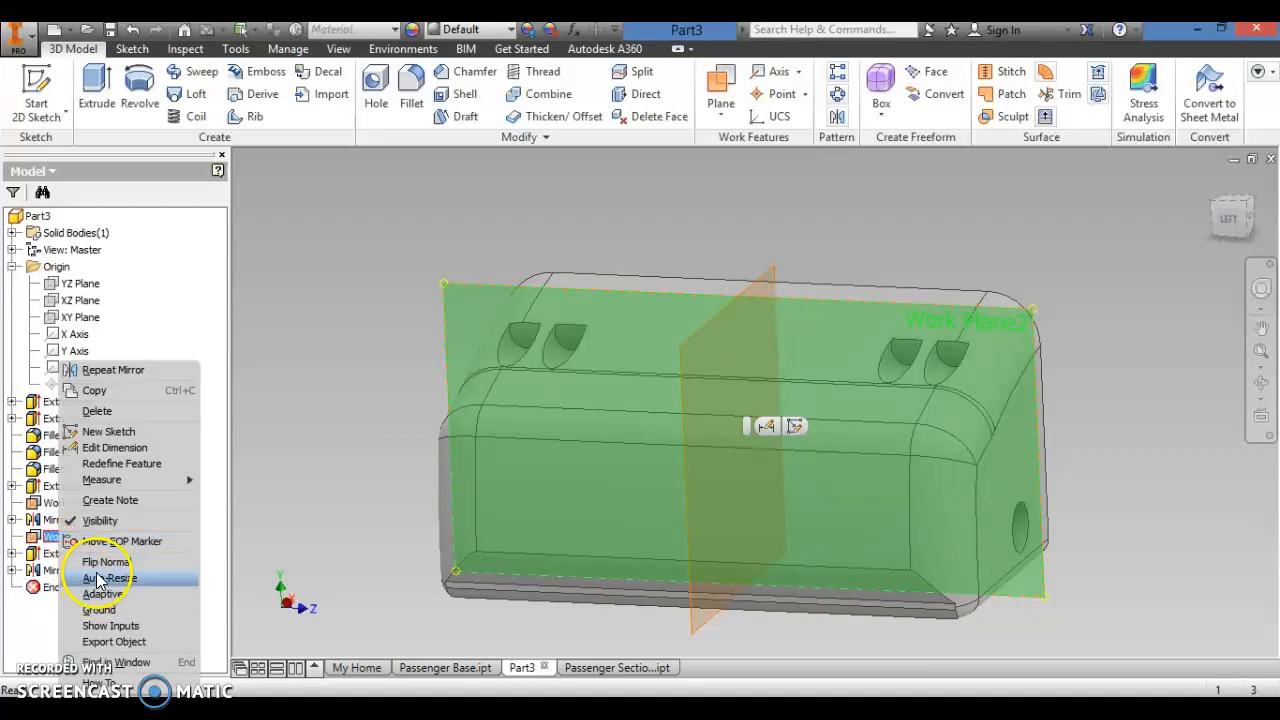
{"action": "left_click", "coordinate": [98, 520]}
{"action": "left_click", "coordinate": [75, 505]}
{"action": "right_click", "coordinate": [75, 510]}
{"action": "left_click", "coordinate": [123, 506]}
Step: Check the slot dimensions in Detail A of the Word drawing and start a sketch on the side face with the round hole
{"action": "middle_click_drag", "start_coordinate": [1026, 447], "coordinate": [985, 450], "text": "shift"}
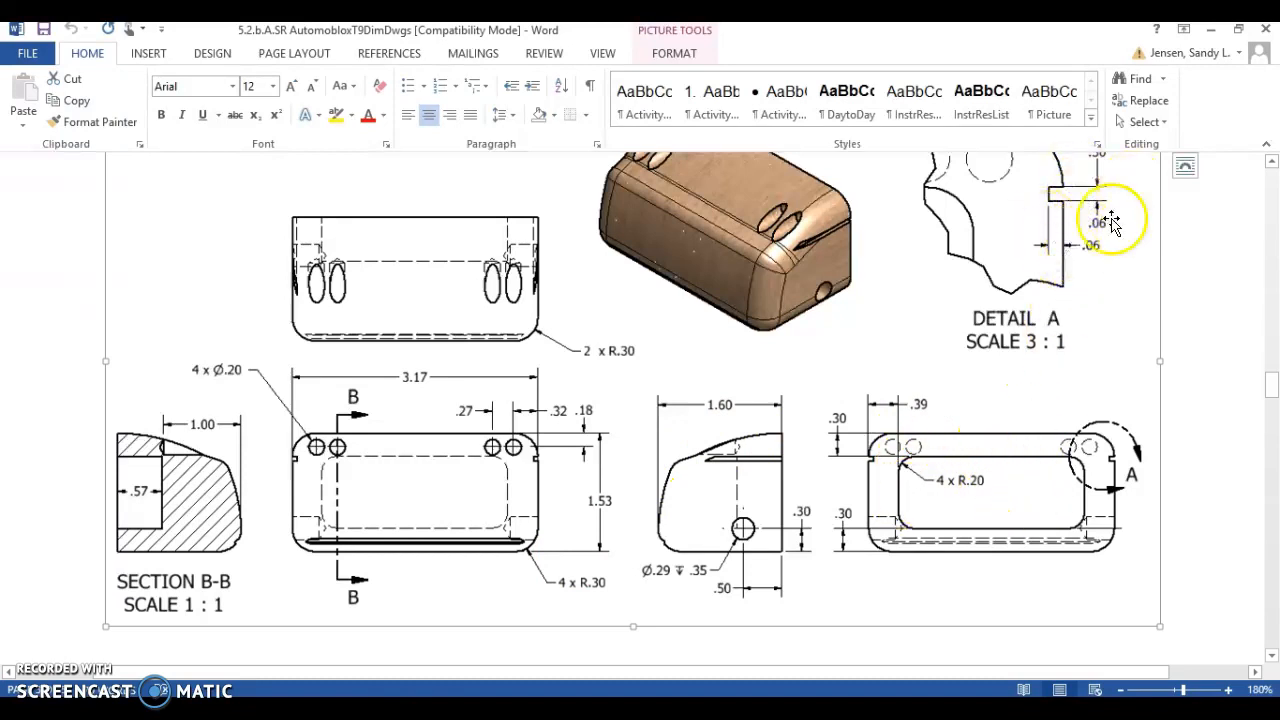
{"action": "scroll", "coordinate": [1062, 289], "scroll_direction": "up", "scroll_amount": 2}
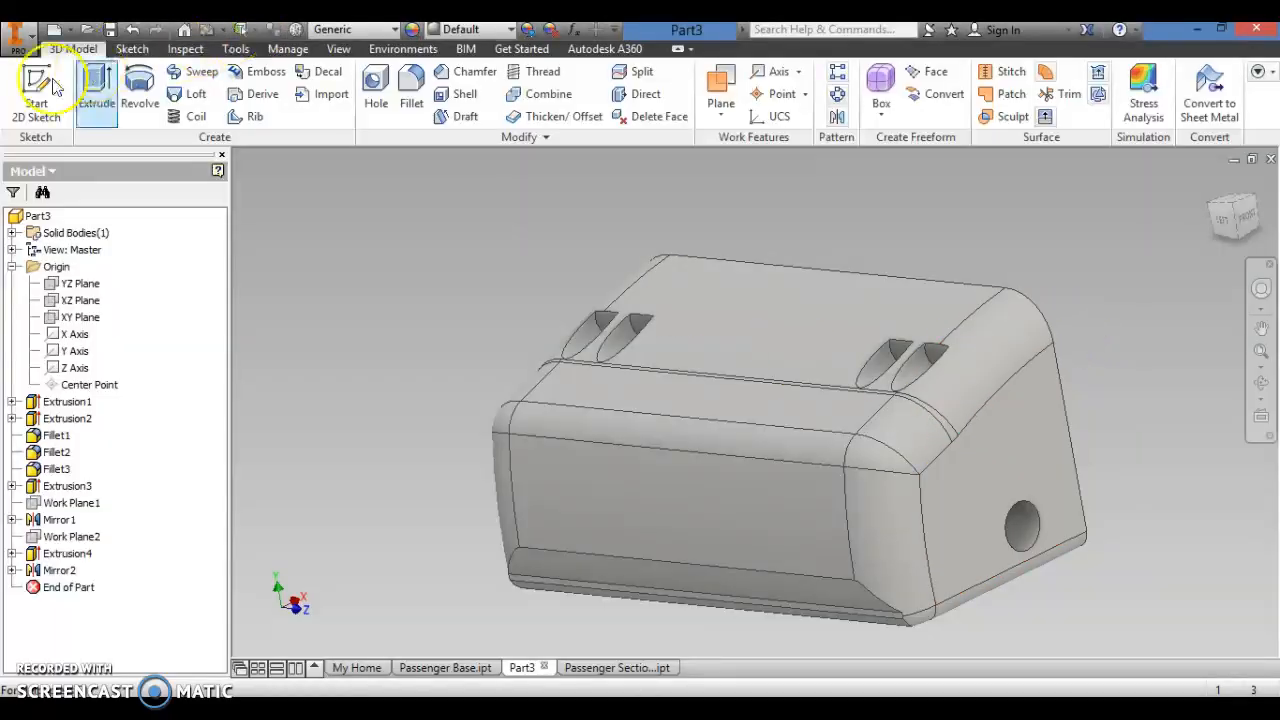
{"action": "left_click", "coordinate": [28, 85]}
{"action": "left_click", "coordinate": [1015, 415]}
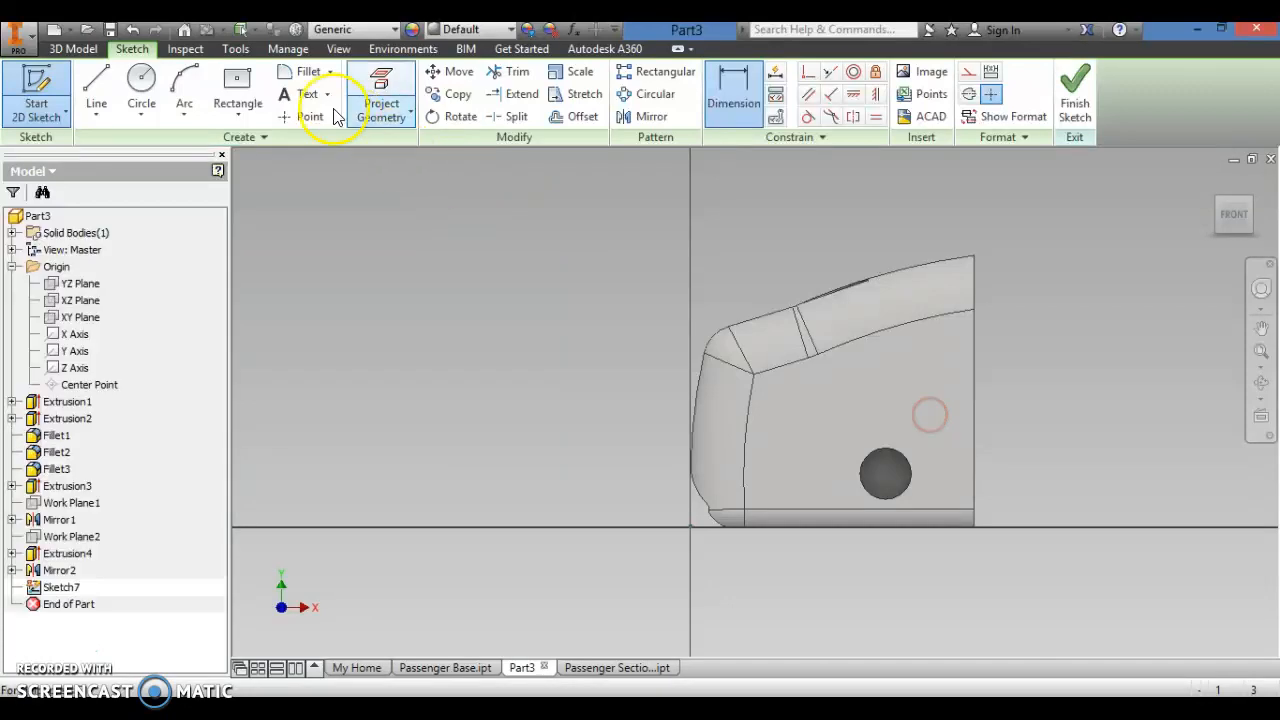
Step: Sketch a horizontal rectangle 0.060 in high and about 1.600 in long across the part's full depth, near the upper edge
{"action": "left_click", "coordinate": [248, 84]}
{"action": "left_click", "coordinate": [239, 112]}
{"action": "left_click", "coordinate": [220, 222]}
{"action": "left_click", "coordinate": [886, 381]}
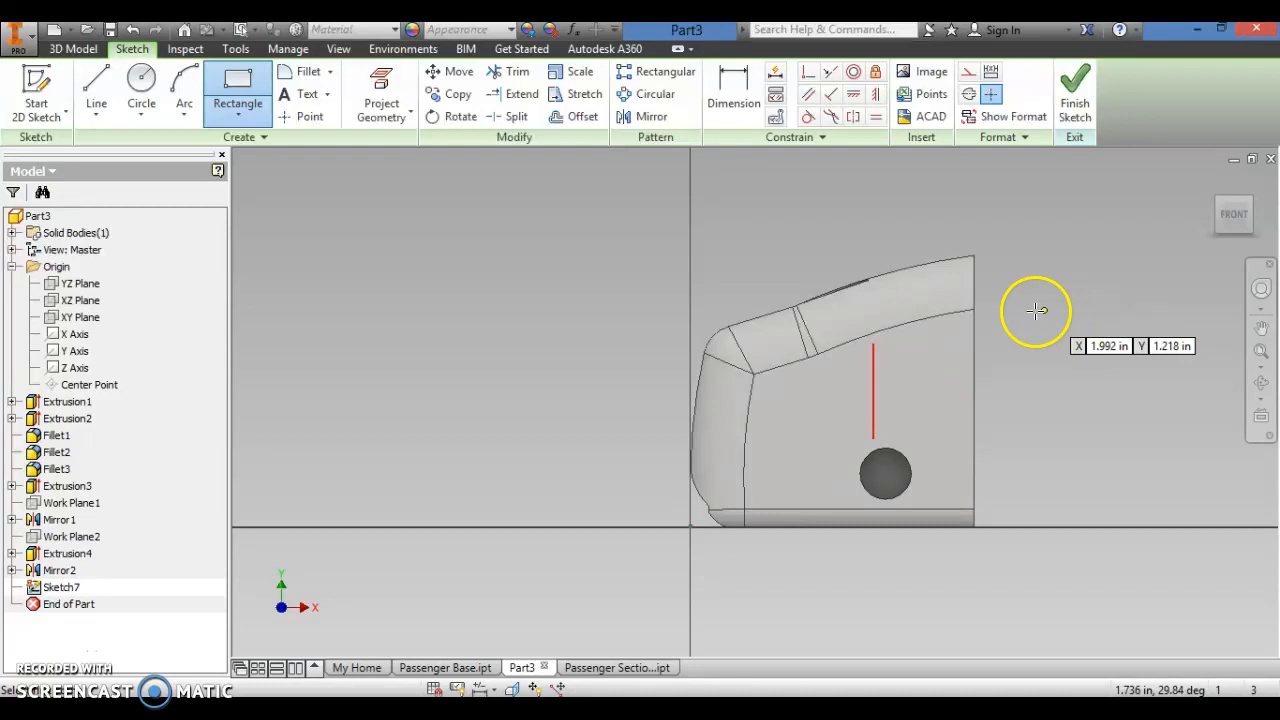
{"action": "left_click", "coordinate": [873, 308]}
{"action": "left_click", "coordinate": [975, 308]}
{"action": "left_click", "coordinate": [973, 321]}
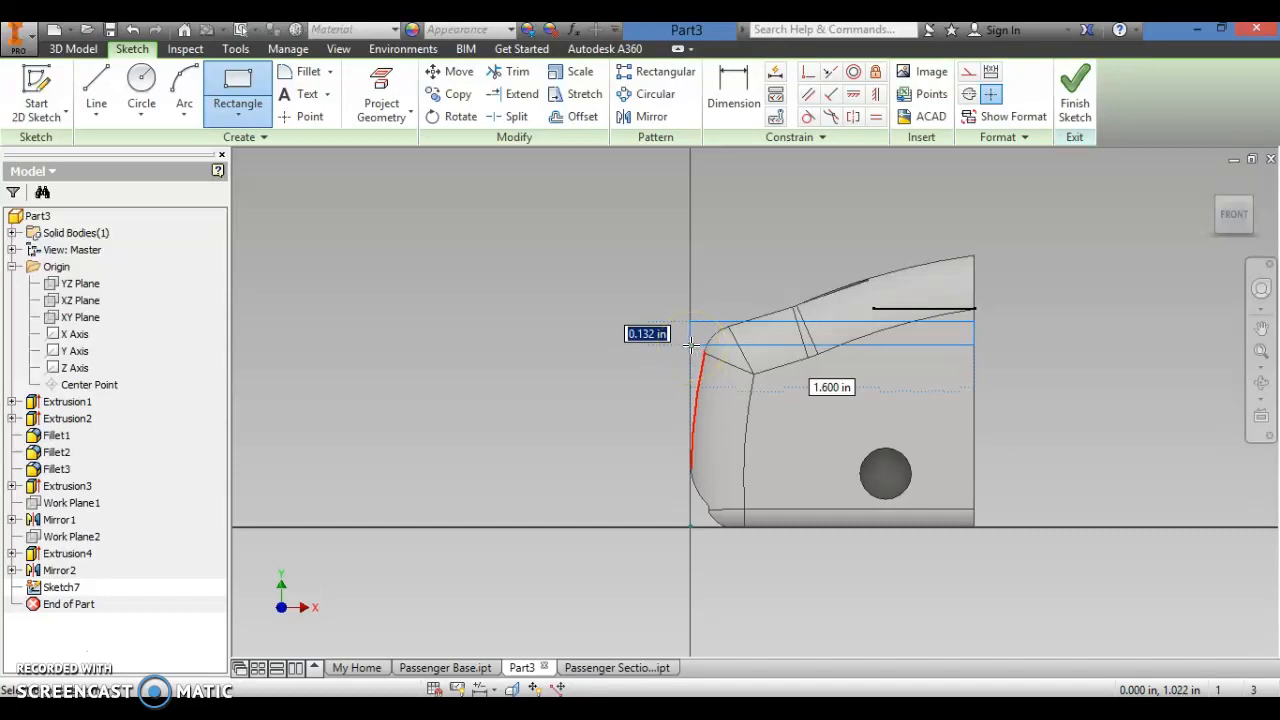
{"action": "key", "text": "Return"}
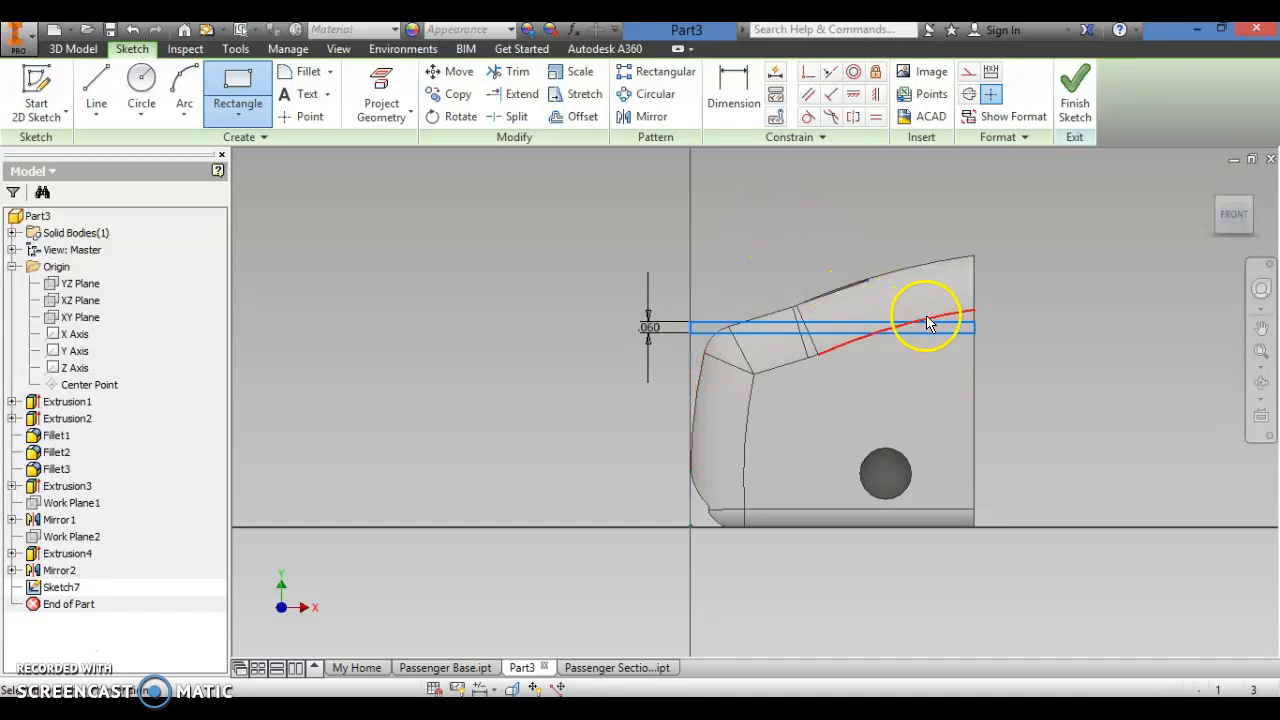
{"action": "key", "text": "d"}
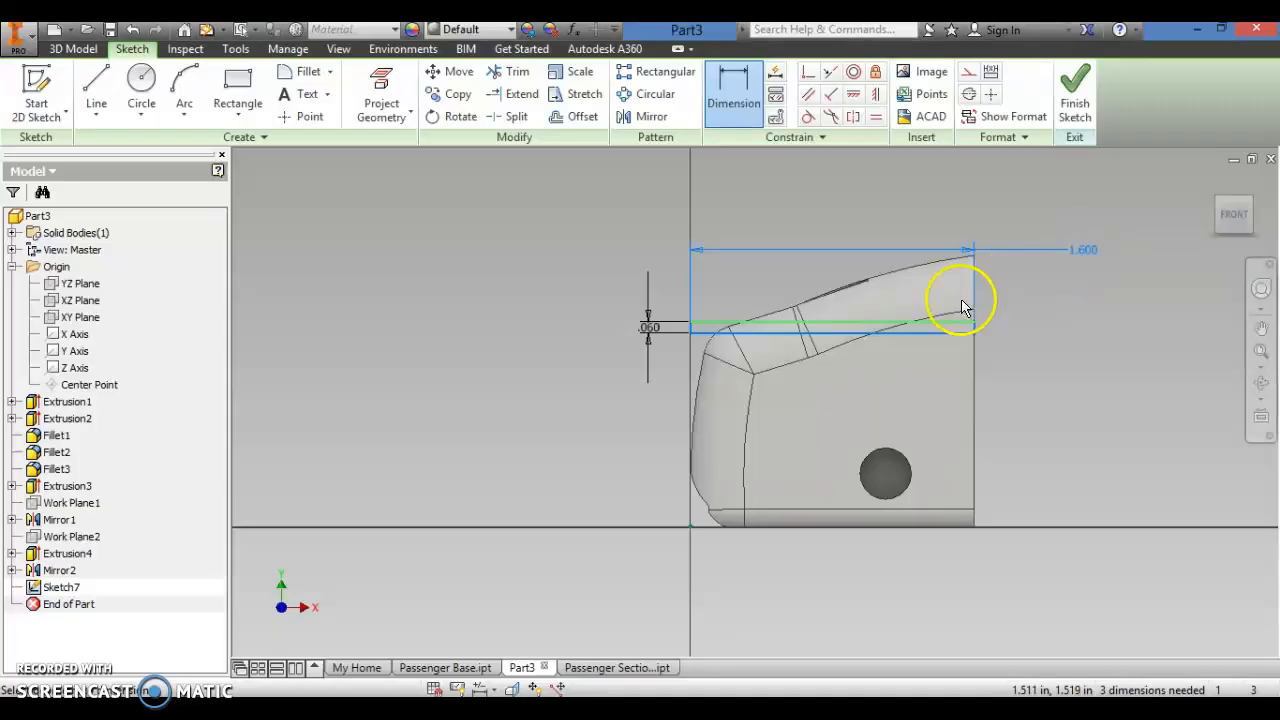
{"action": "left_click", "coordinate": [920, 330]}
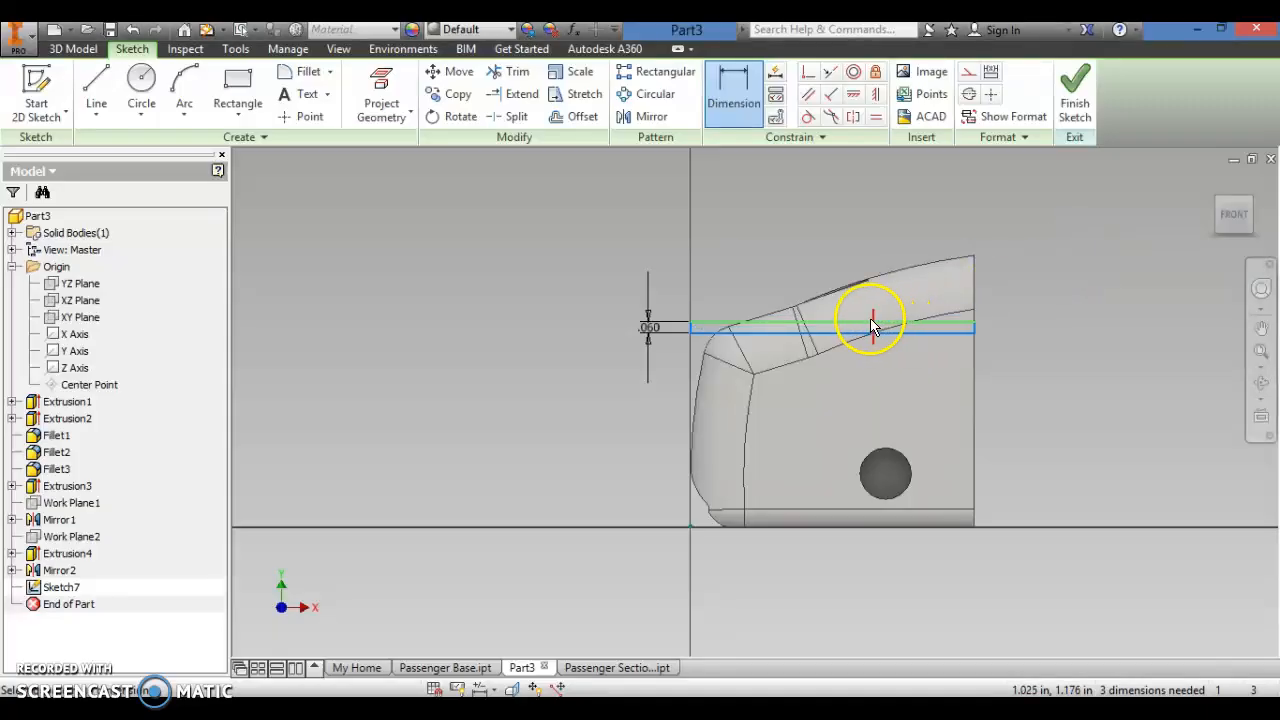
{"action": "scroll", "coordinate": [976, 262], "scroll_direction": "up", "scroll_amount": 3}
{"action": "scroll", "coordinate": [971, 263], "scroll_direction": "down", "scroll_amount": 3}
{"action": "scroll", "coordinate": [971, 260], "scroll_direction": "up", "scroll_amount": 5}
{"action": "middle_click_drag", "start_coordinate": [1017, 222], "coordinate": [966, 497]}
{"action": "left_click", "coordinate": [933, 388]}
{"action": "scroll", "coordinate": [955, 430], "scroll_direction": "down", "scroll_amount": 3}
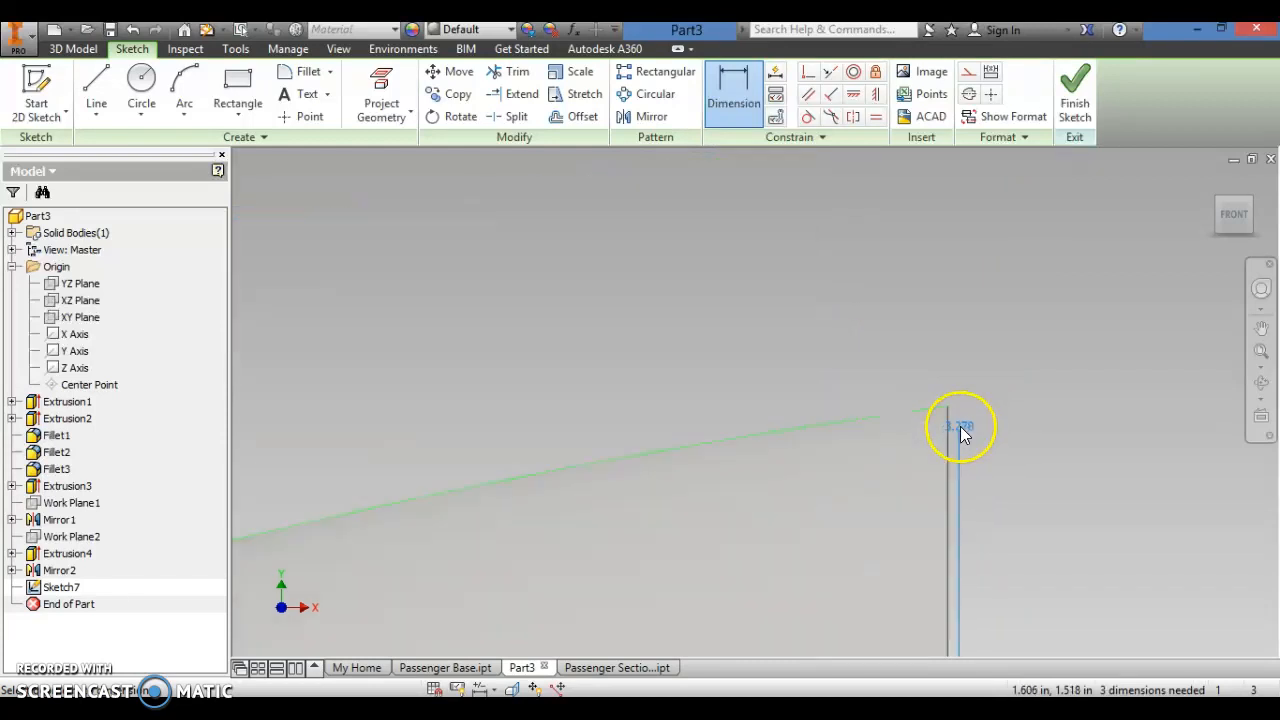
{"action": "middle_click_drag", "start_coordinate": [957, 473], "coordinate": [1023, 323]}
{"action": "left_click", "coordinate": [983, 336]}
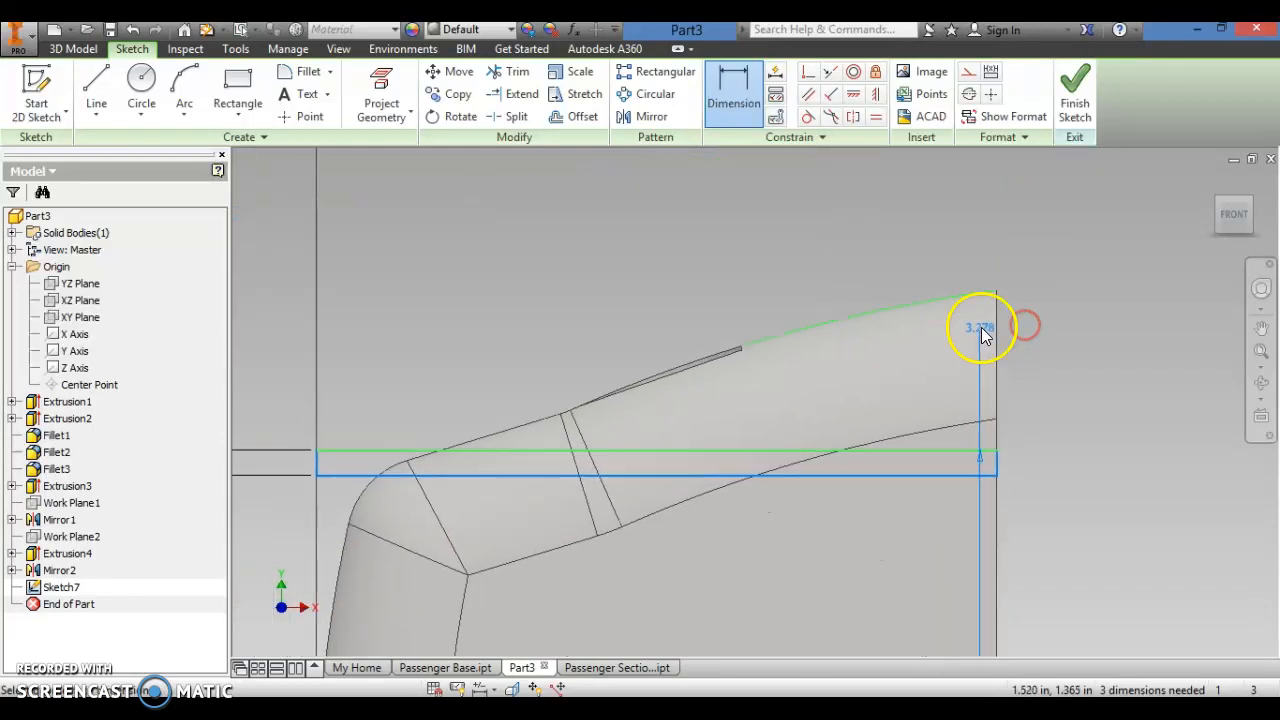
{"action": "left_click", "coordinate": [998, 297]}
{"action": "key", "text": "Escape"}
{"action": "key", "text": "Escape"}
Step: Draw a short horizontal construction line outward from the side profile's highest corner and fix it in place
{"action": "left_click", "coordinate": [96, 85]}
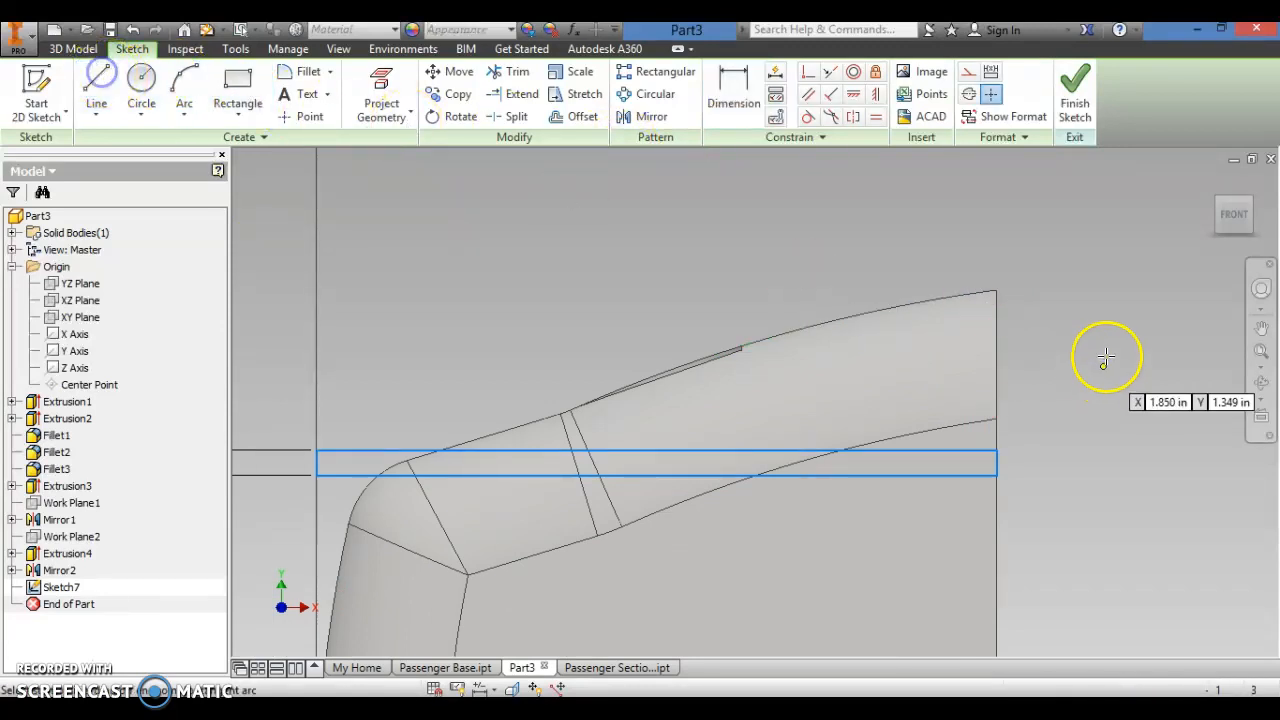
{"action": "left_click", "coordinate": [967, 74]}
{"action": "left_click", "coordinate": [996, 290]}
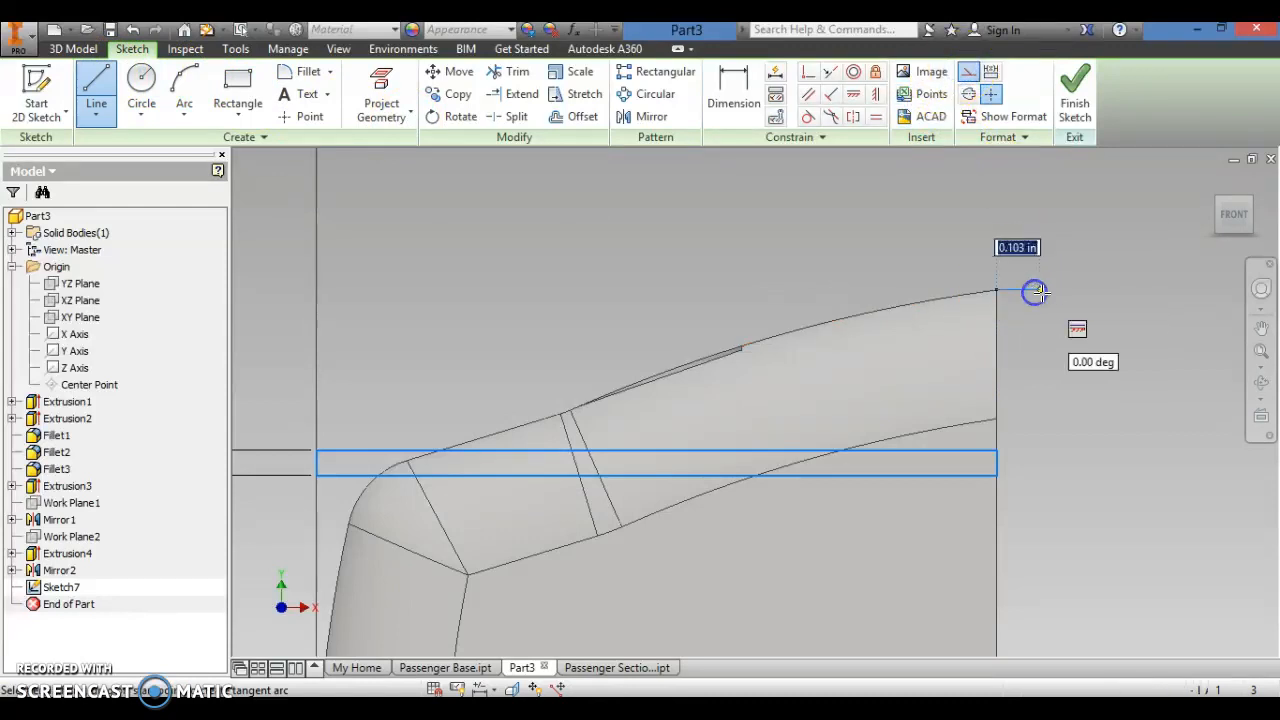
{"action": "left_click", "coordinate": [875, 74]}
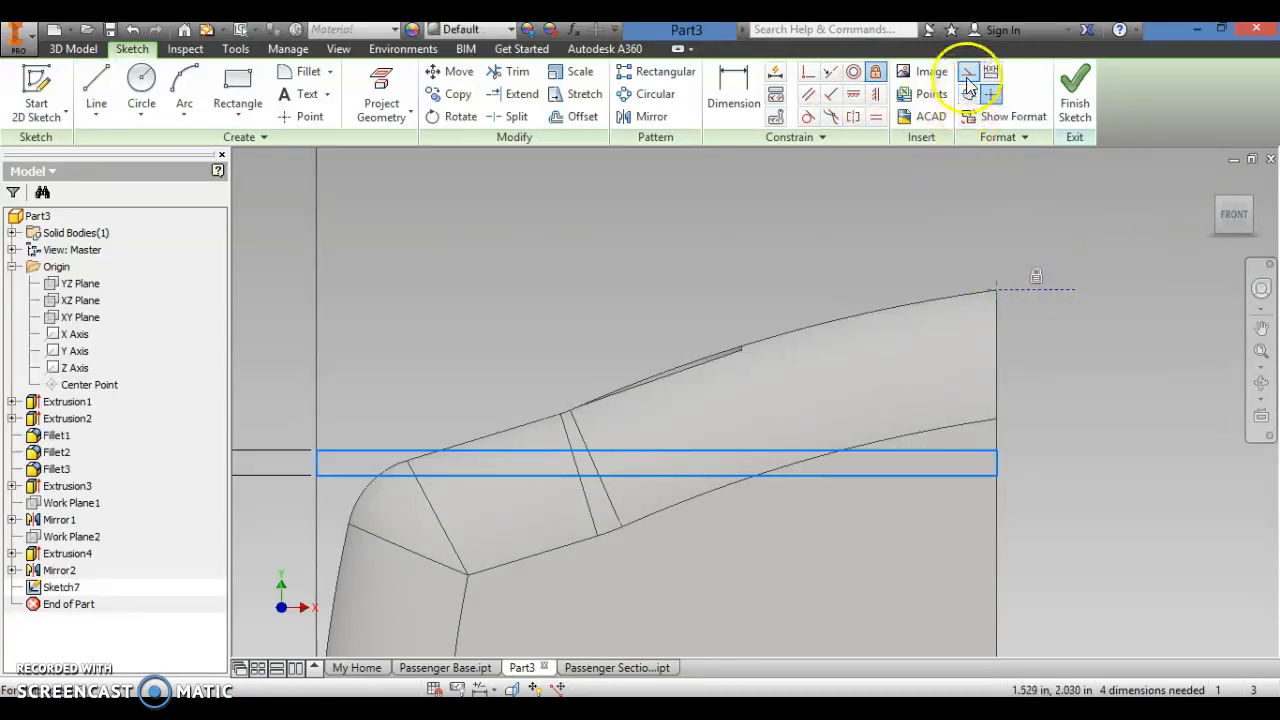
Step: Dimension the rectangle's upper edge 0.3 in below the fixed construction line
{"action": "left_click", "coordinate": [734, 95]}
{"action": "left_click", "coordinate": [940, 449]}
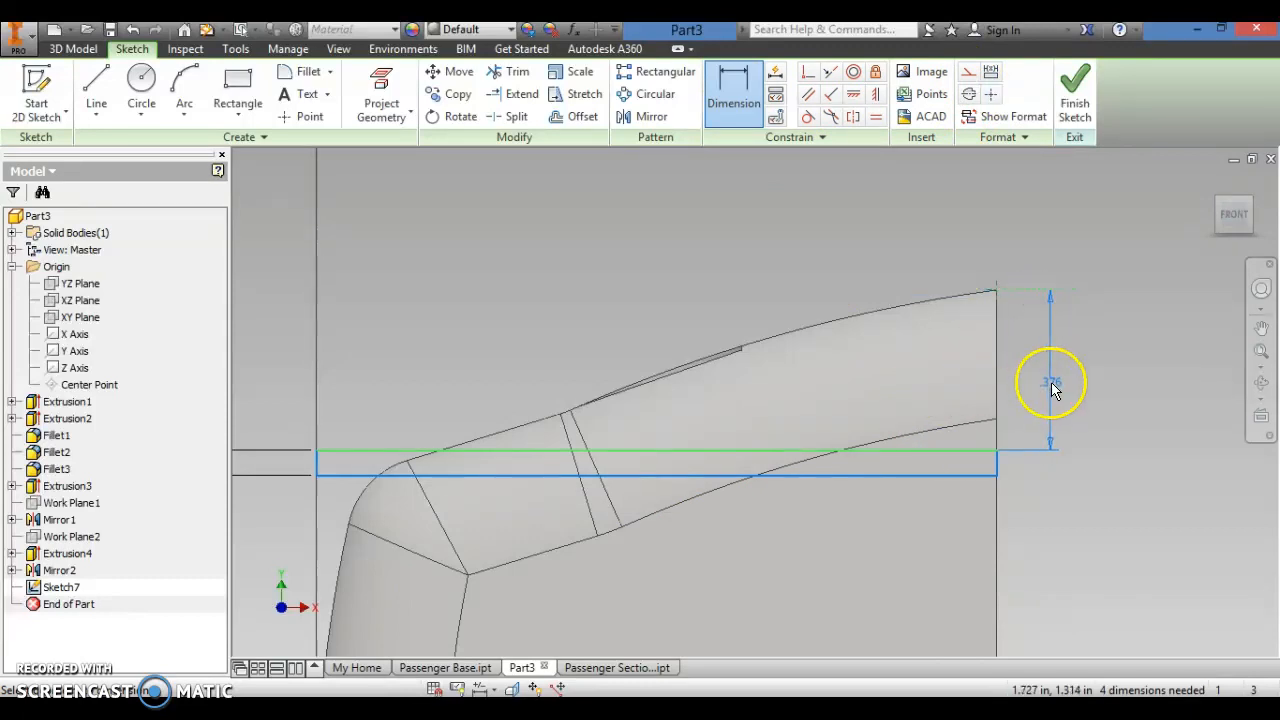
{"action": "left_click", "coordinate": [1050, 383]}
{"action": "type", "text": ".3"}
{"action": "key", "text": "Return"}
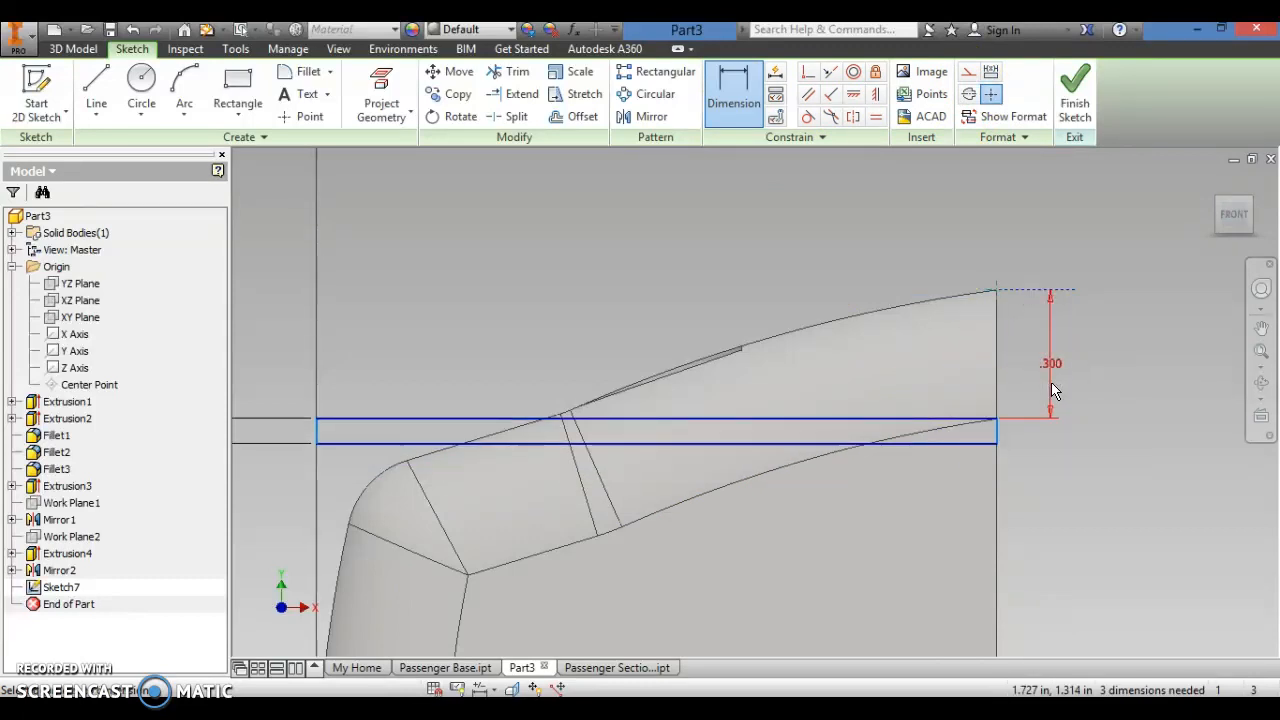
Step: Draw a three-point arc bulging up and outward from the midpoint of the rectangle's upper edge to its lower edge, spanning about 0.13 in
{"action": "middle_click_drag", "start_coordinate": [1070, 470], "coordinate": [1102, 375]}
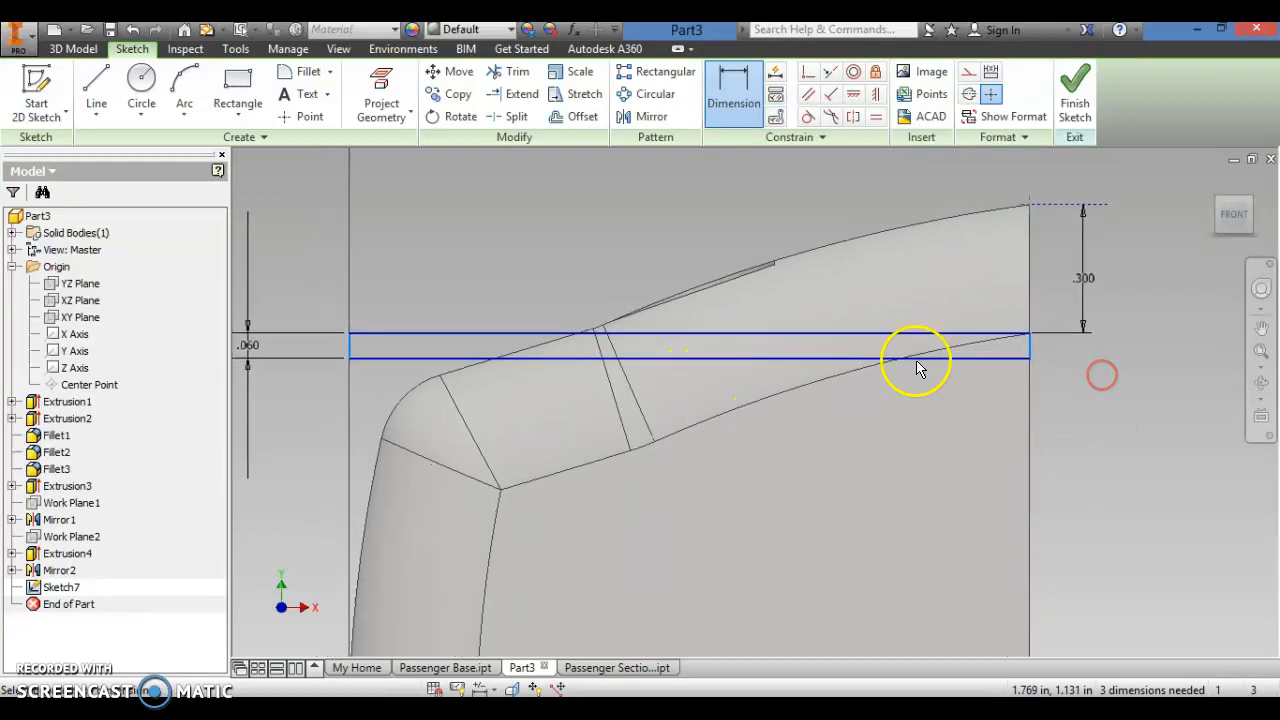
{"action": "mouse_move", "coordinate": [884, 441]}
{"action": "middle_mouse_down", "text": "shift"}
{"action": "mouse_move", "coordinate": [1029, 440]}
{"action": "mouse_move", "coordinate": [938, 446]}
{"action": "middle_mouse_up", "text": "shift"}
{"action": "left_click", "coordinate": [871, 458]}
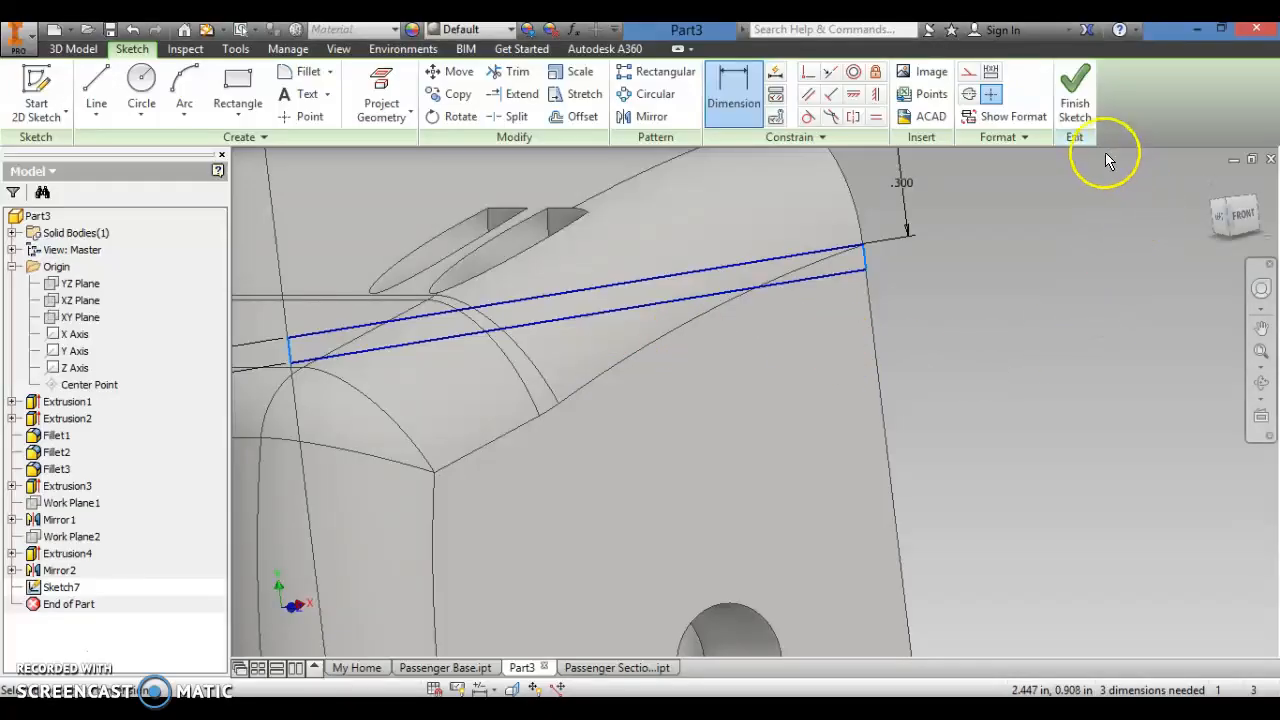
{"action": "left_click", "coordinate": [1240, 218]}
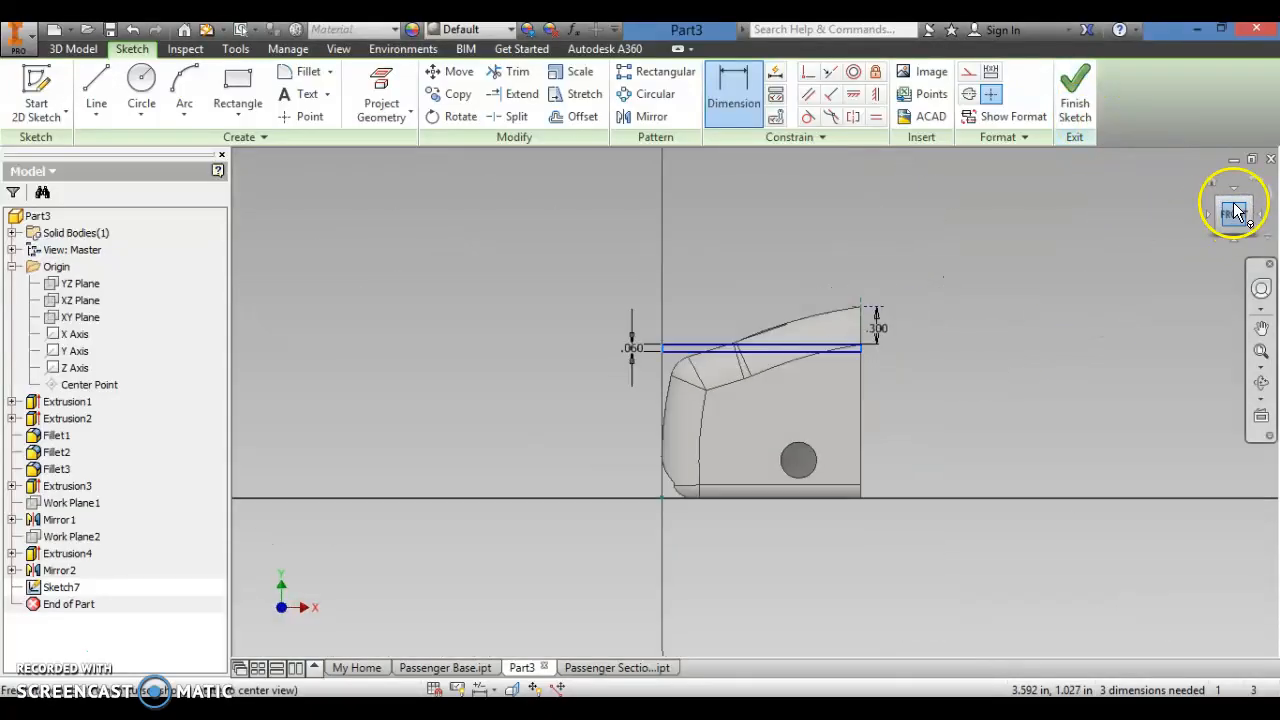
{"action": "left_click", "coordinate": [184, 85]}
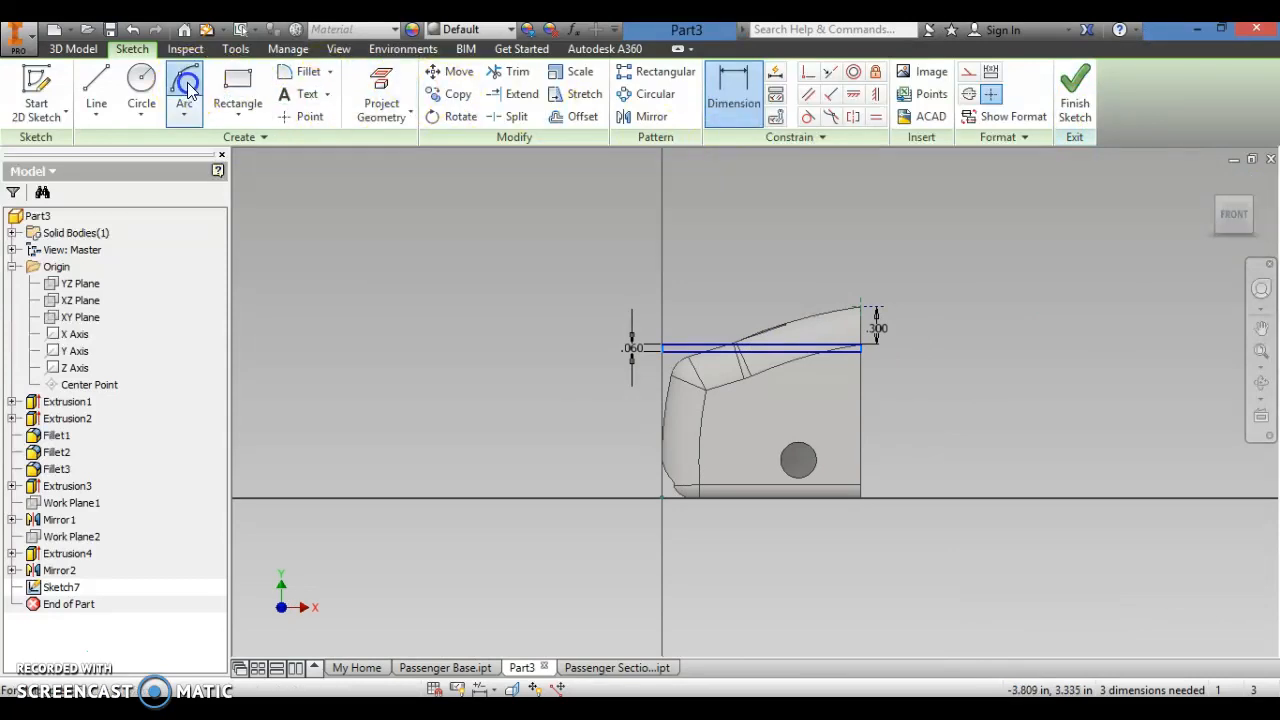
{"action": "scroll", "coordinate": [748, 370], "scroll_direction": "down", "scroll_amount": 3}
{"action": "scroll", "coordinate": [748, 370], "scroll_direction": "down", "scroll_amount": 3}
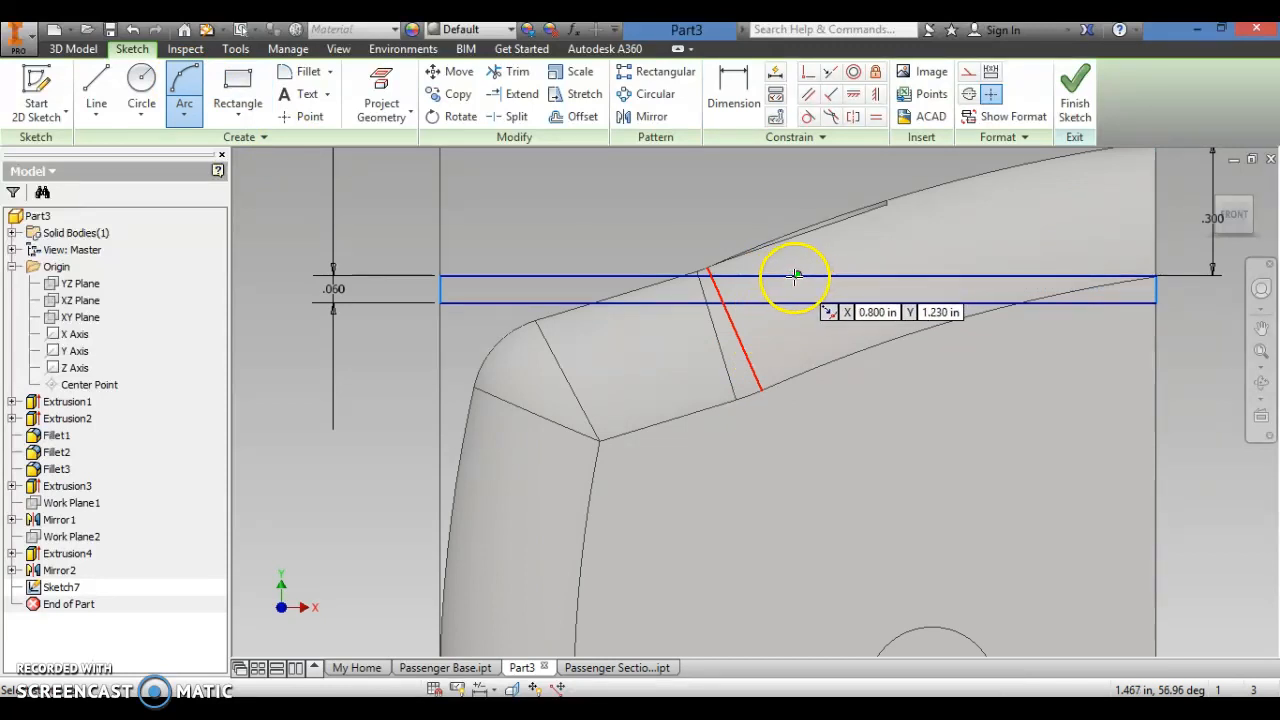
{"action": "left_click", "coordinate": [796, 278]}
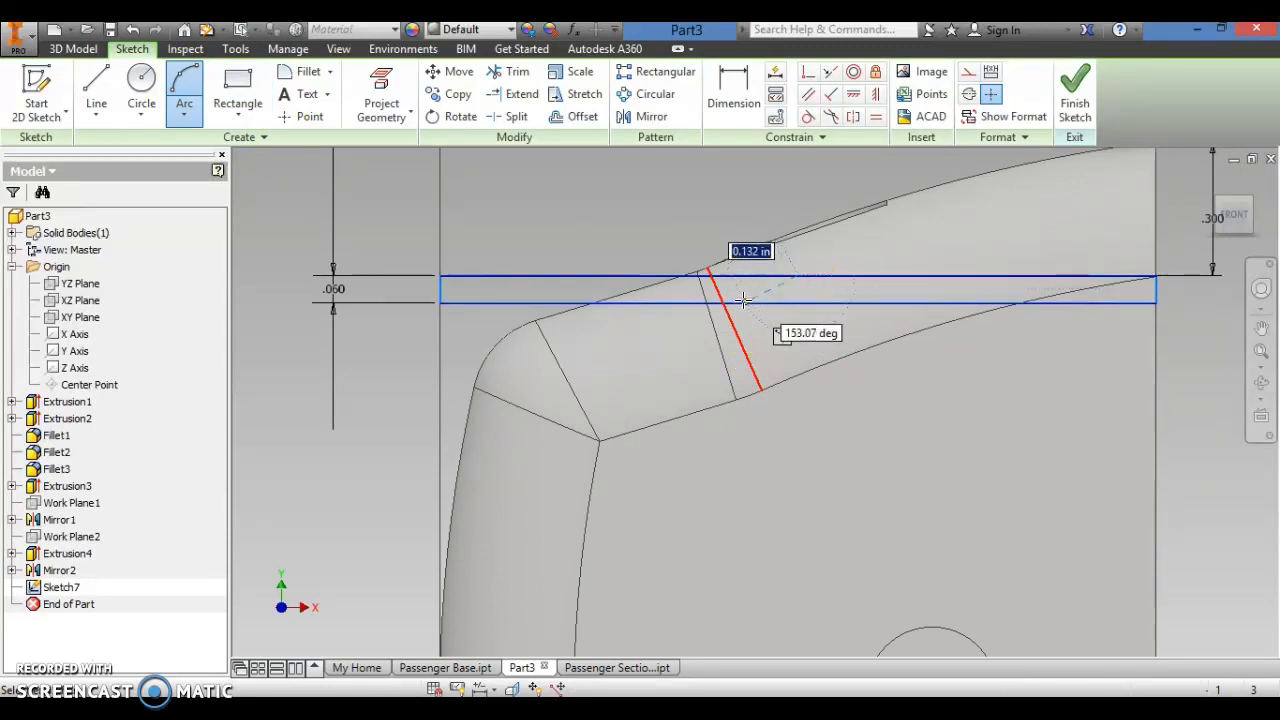
{"action": "left_click", "coordinate": [739, 305]}
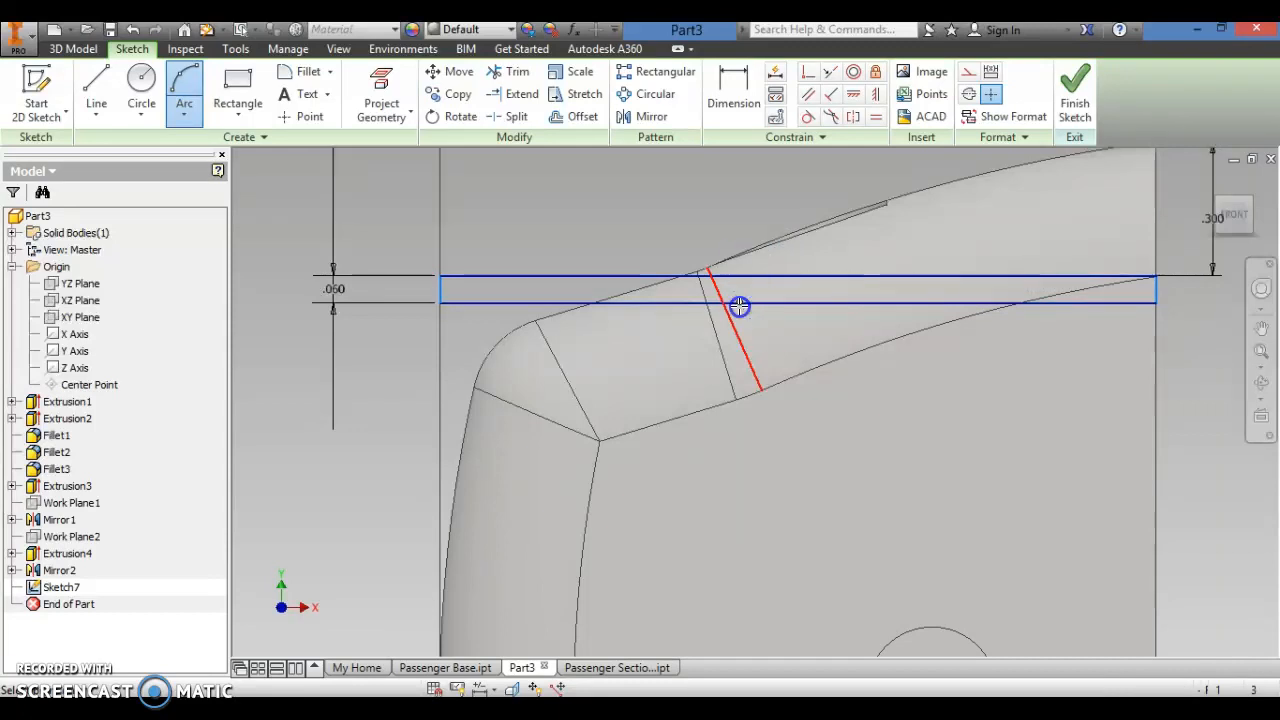
{"action": "left_click", "coordinate": [757, 290]}
{"action": "key", "text": "Escape"}
Step: Trim away the rectangle's edges beyond the arc and remove the leftover end edge, leaving a closed round-ended slot profile
{"action": "key", "text": "x"}
{"action": "left_click", "coordinate": [737, 277]}
{"action": "left_click", "coordinate": [608, 301]}
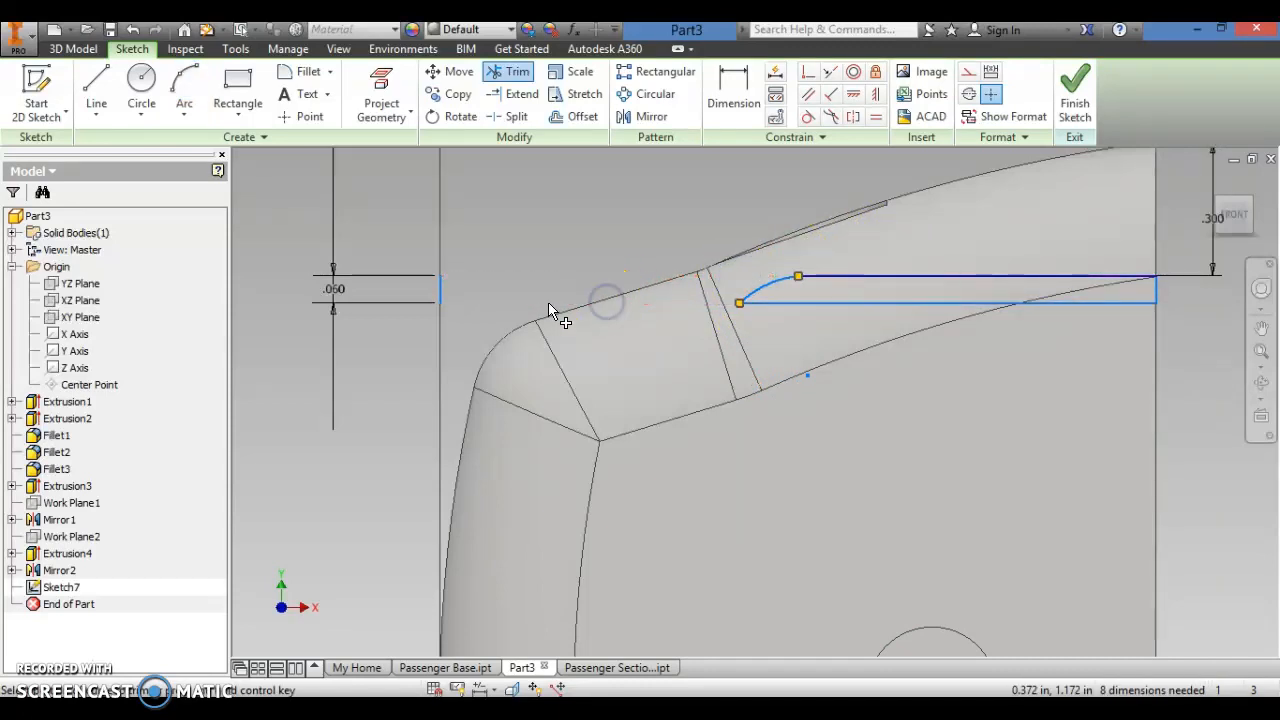
{"action": "left_click", "coordinate": [483, 304]}
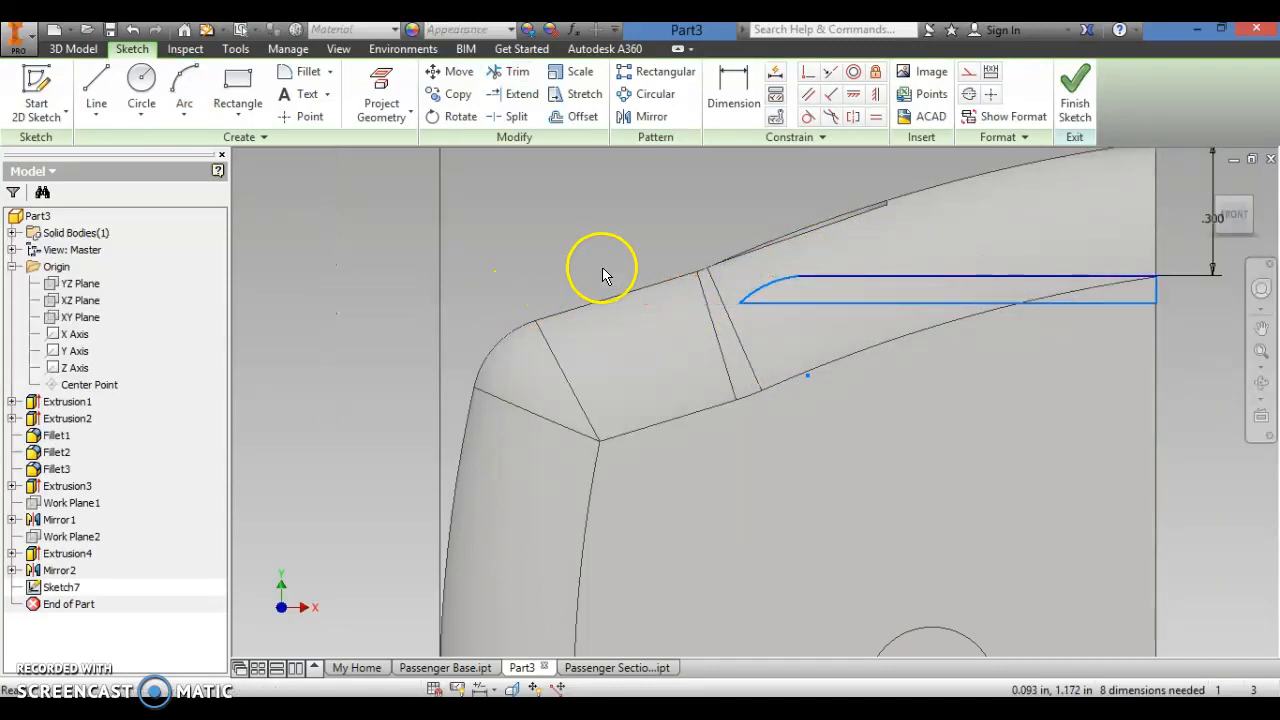
Step: Finish the sketch and extrude the slot profile as a cut 0.06 in deep into the part
{"action": "left_click", "coordinate": [1076, 96]}
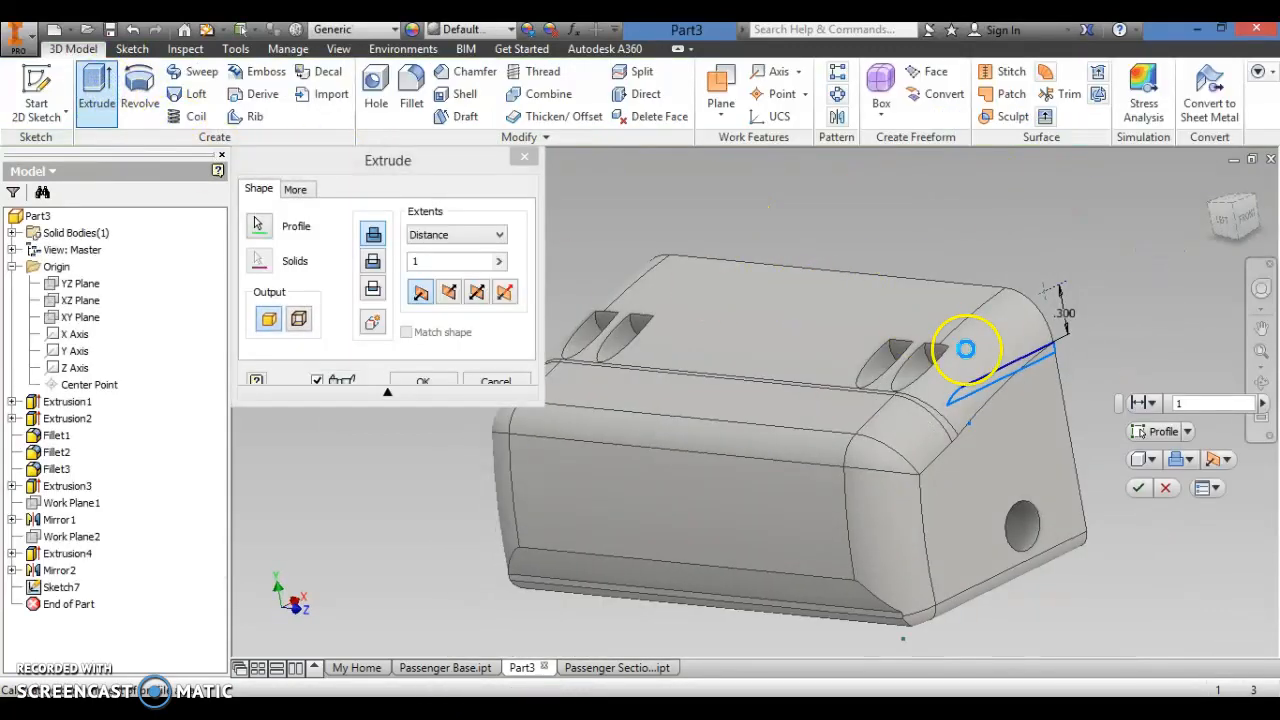
{"action": "left_click", "coordinate": [374, 265]}
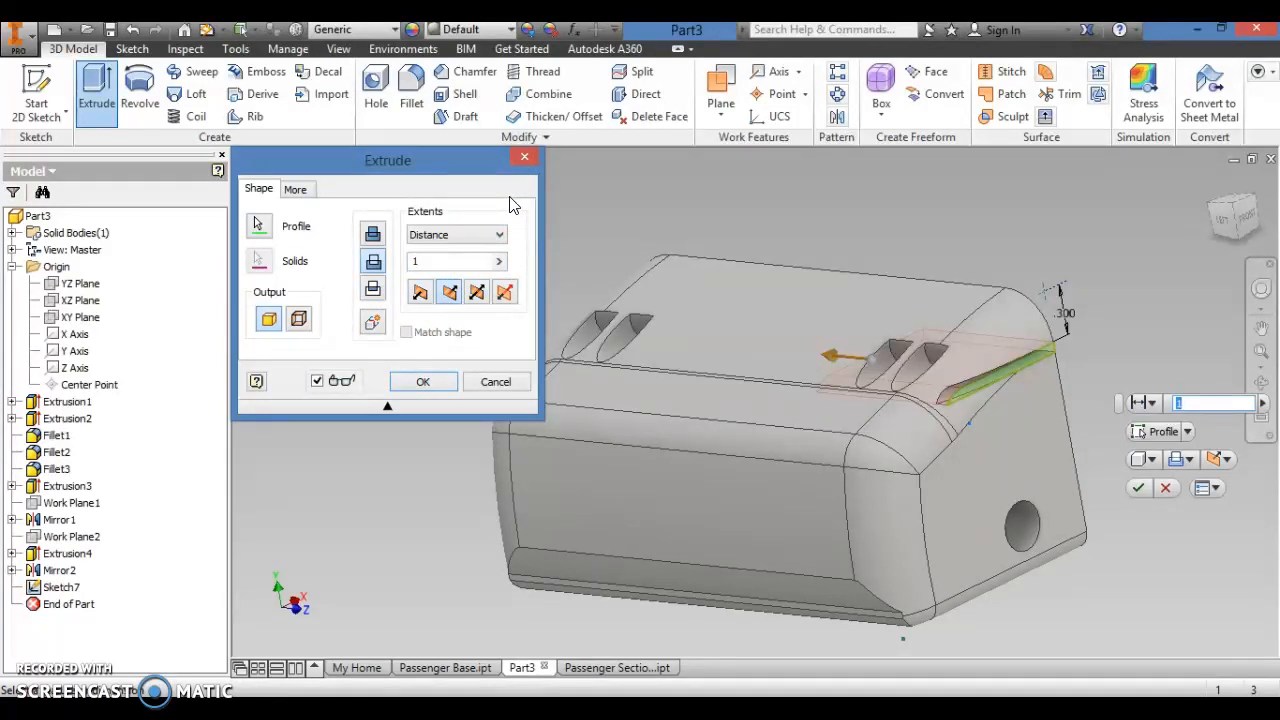
{"action": "left_click", "coordinate": [344, 261]}
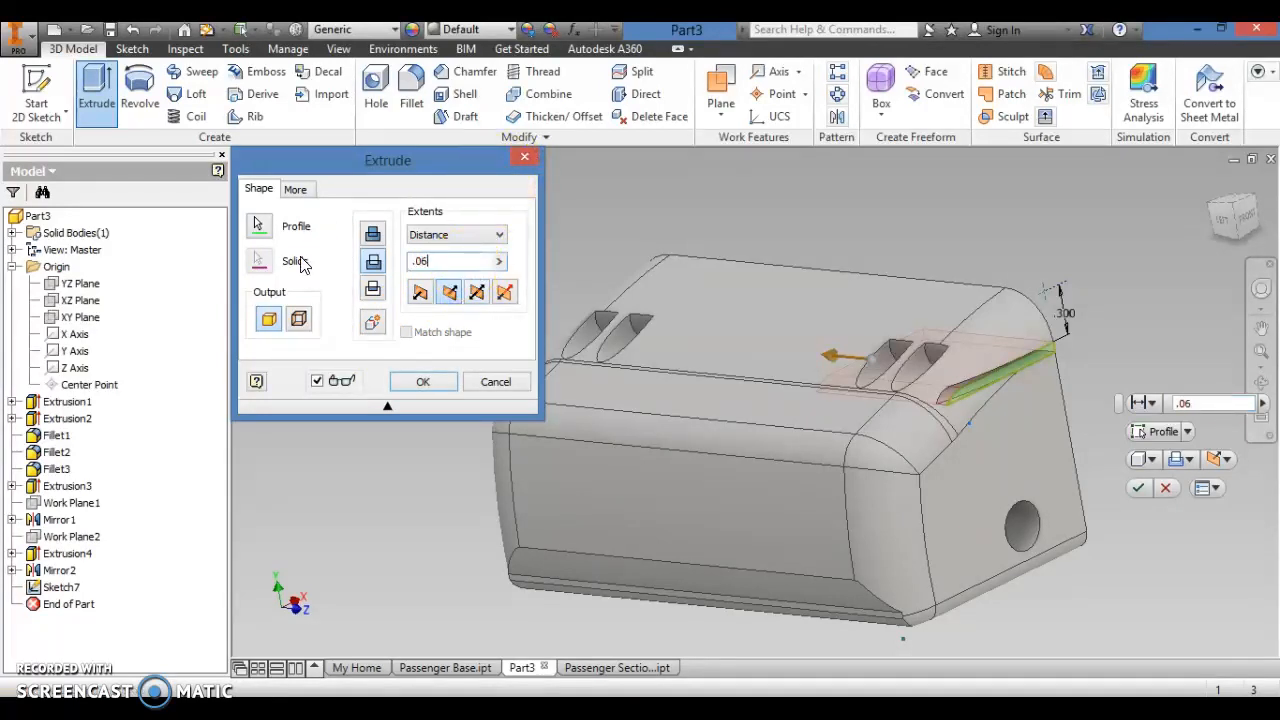
{"action": "left_click", "coordinate": [1138, 488]}
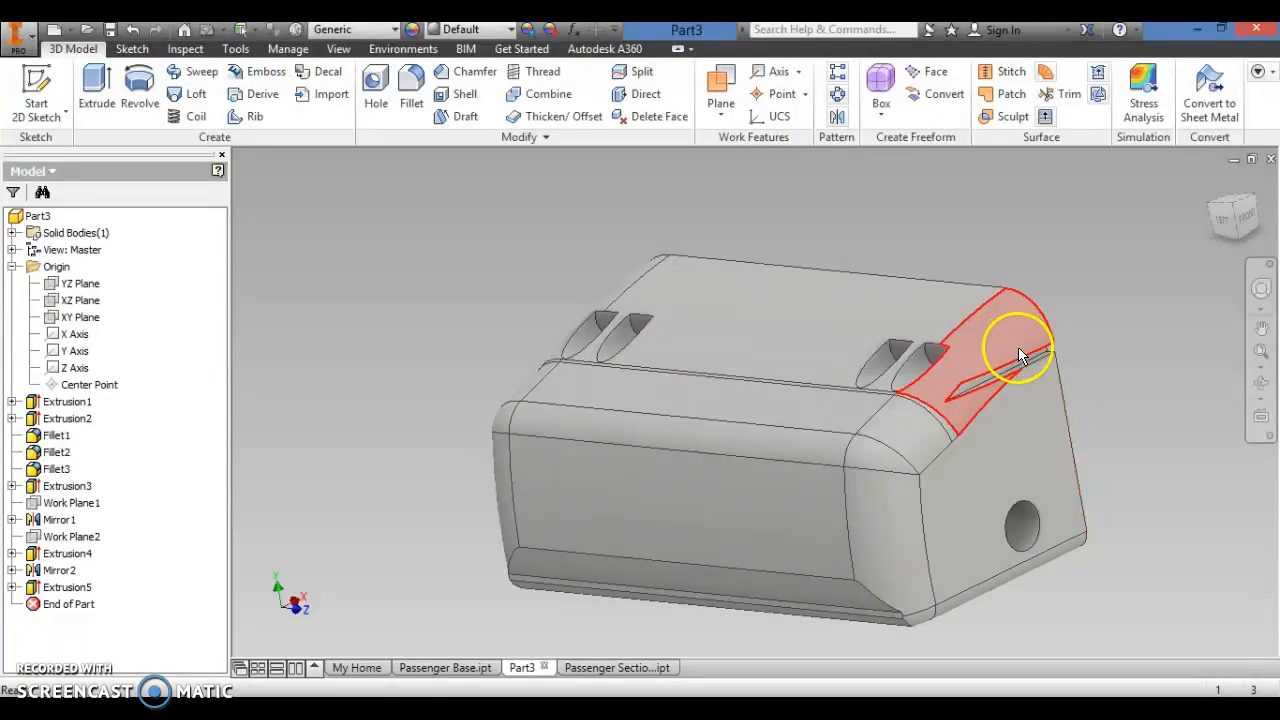
Step: Make Work Plane1 visible and mirror the side slot cut about it to the opposite end
{"action": "left_click", "coordinate": [80, 503]}
{"action": "right_click", "coordinate": [80, 503]}
{"action": "left_click", "coordinate": [108, 505]}
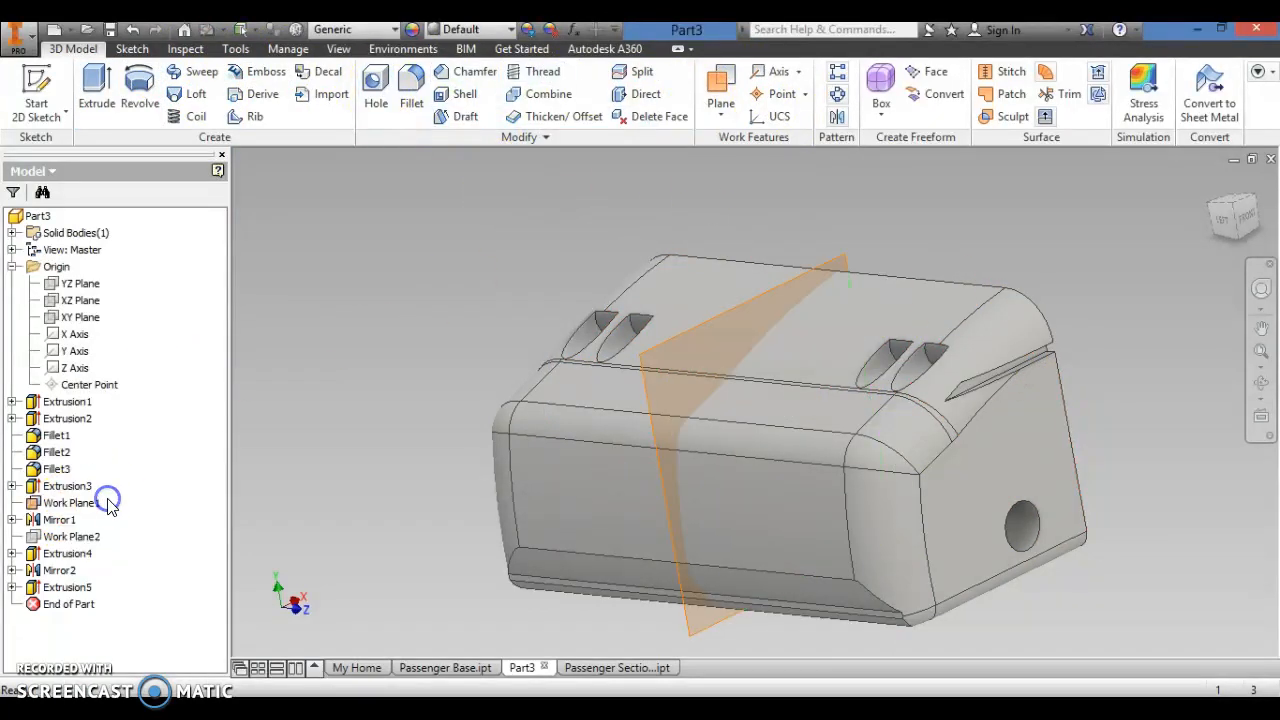
{"action": "left_click", "coordinate": [838, 117]}
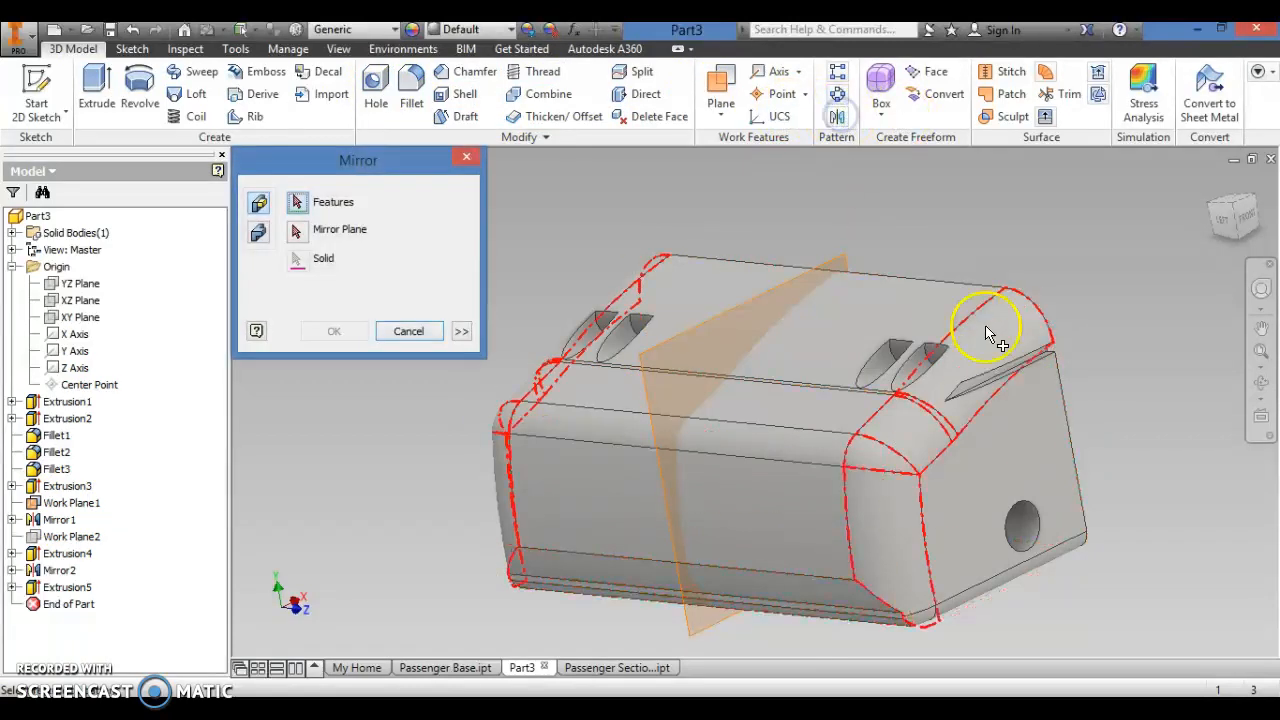
{"action": "left_click", "coordinate": [1030, 365]}
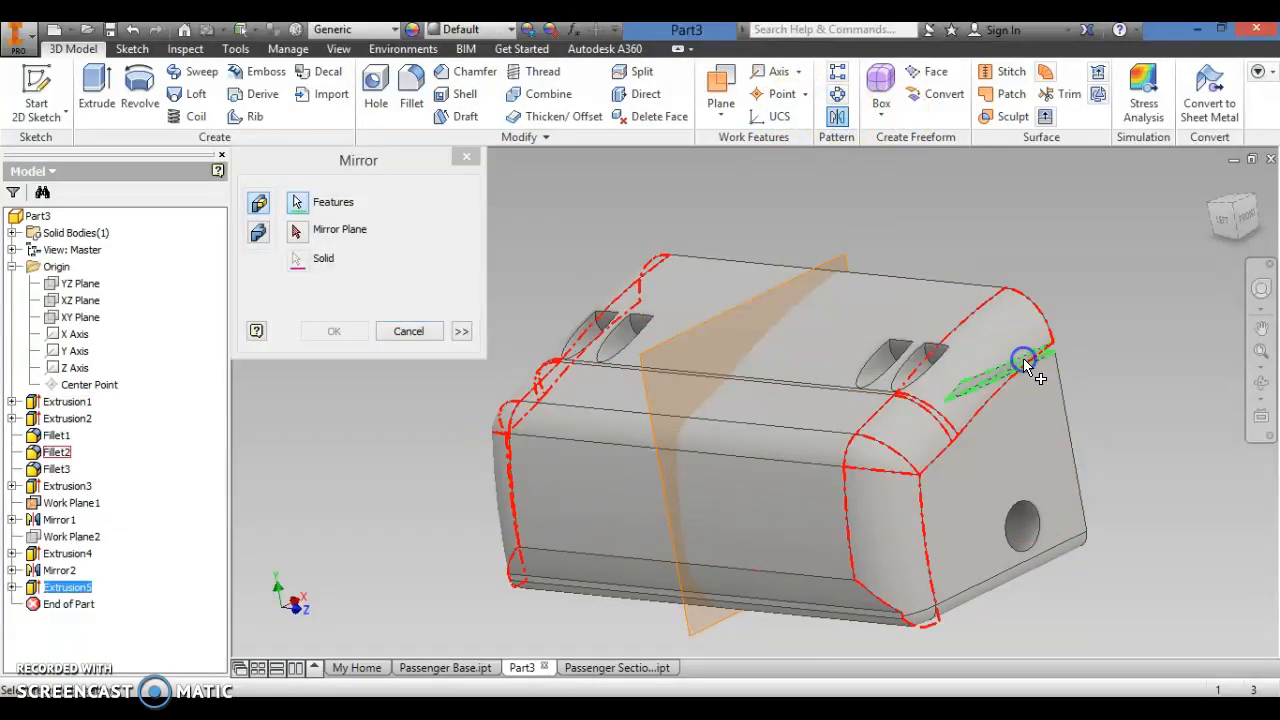
{"action": "left_click", "coordinate": [690, 330]}
{"action": "left_click", "coordinate": [331, 333]}
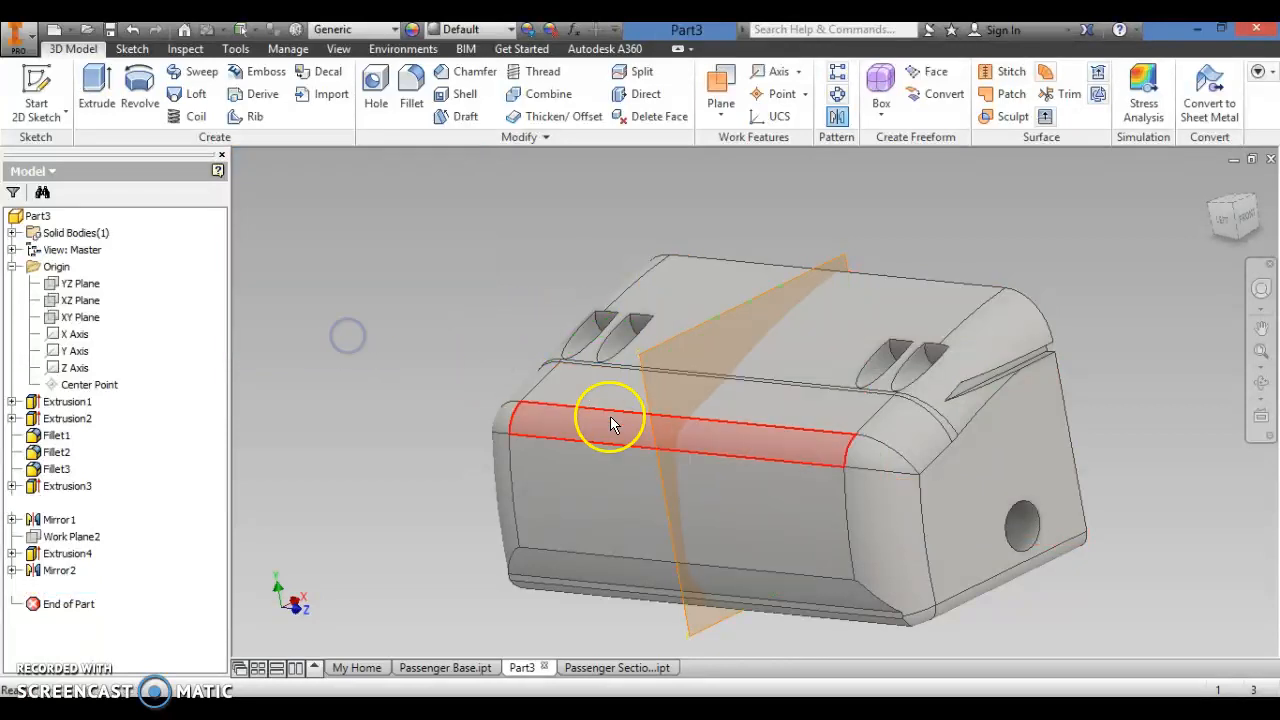
Step: Return to the isometric home view and turn off the visibility of Work Plane1
{"action": "mouse_move", "coordinate": [649, 414]}
{"action": "middle_mouse_down", "text": "shift"}
{"action": "mouse_move", "coordinate": [857, 409]}
{"action": "mouse_move", "coordinate": [630, 416]}
{"action": "middle_mouse_up", "text": "shift"}
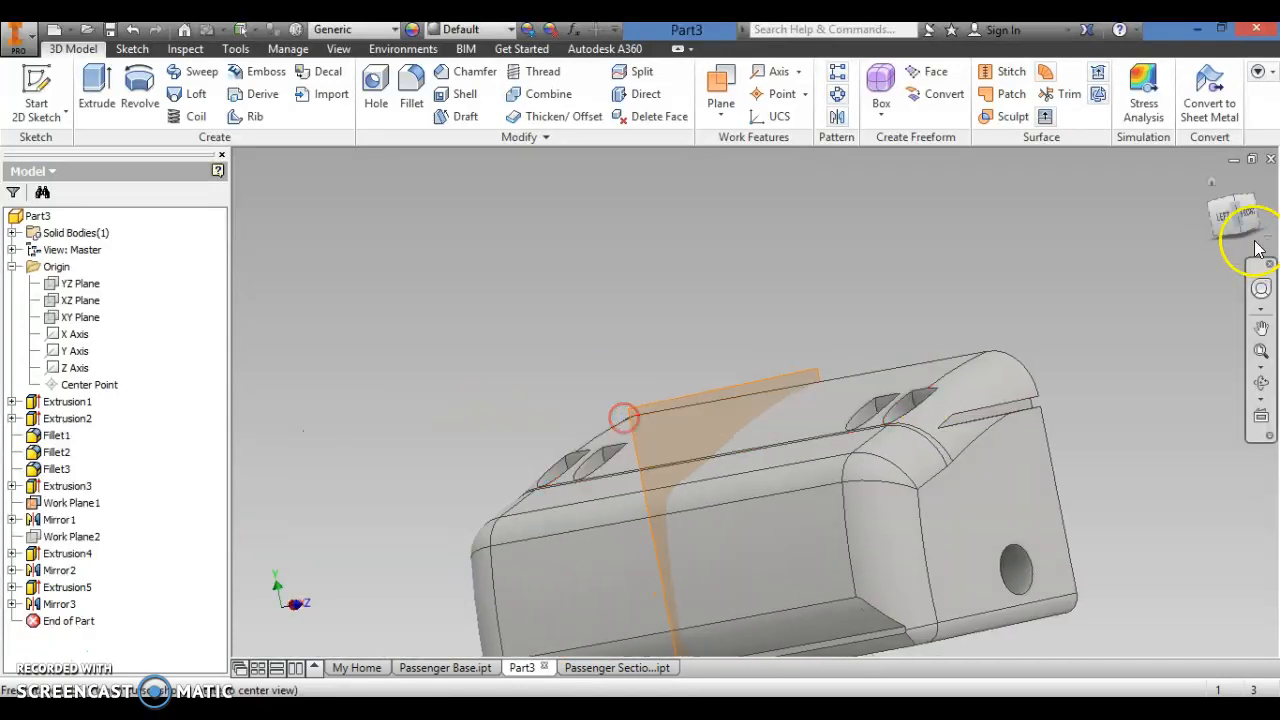
{"action": "left_click", "coordinate": [1208, 192]}
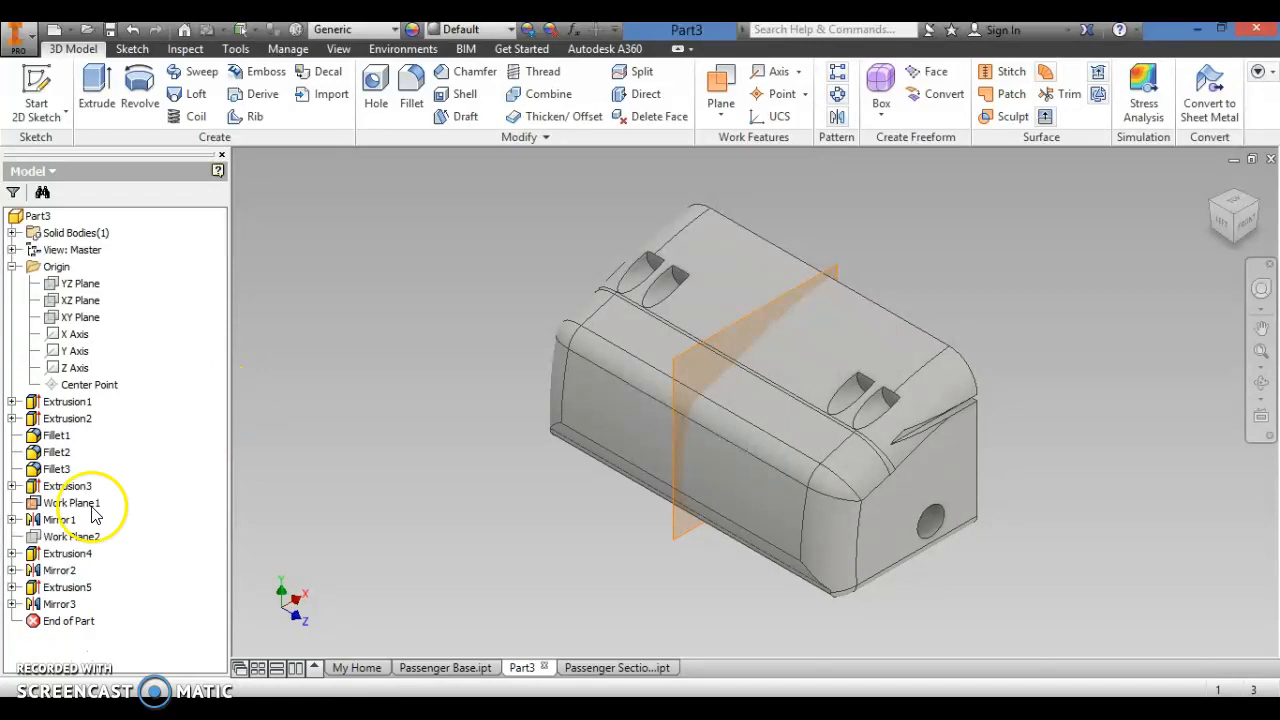
{"action": "left_click", "coordinate": [72, 503]}
{"action": "right_click", "coordinate": [72, 503]}
{"action": "left_click", "coordinate": [95, 508]}
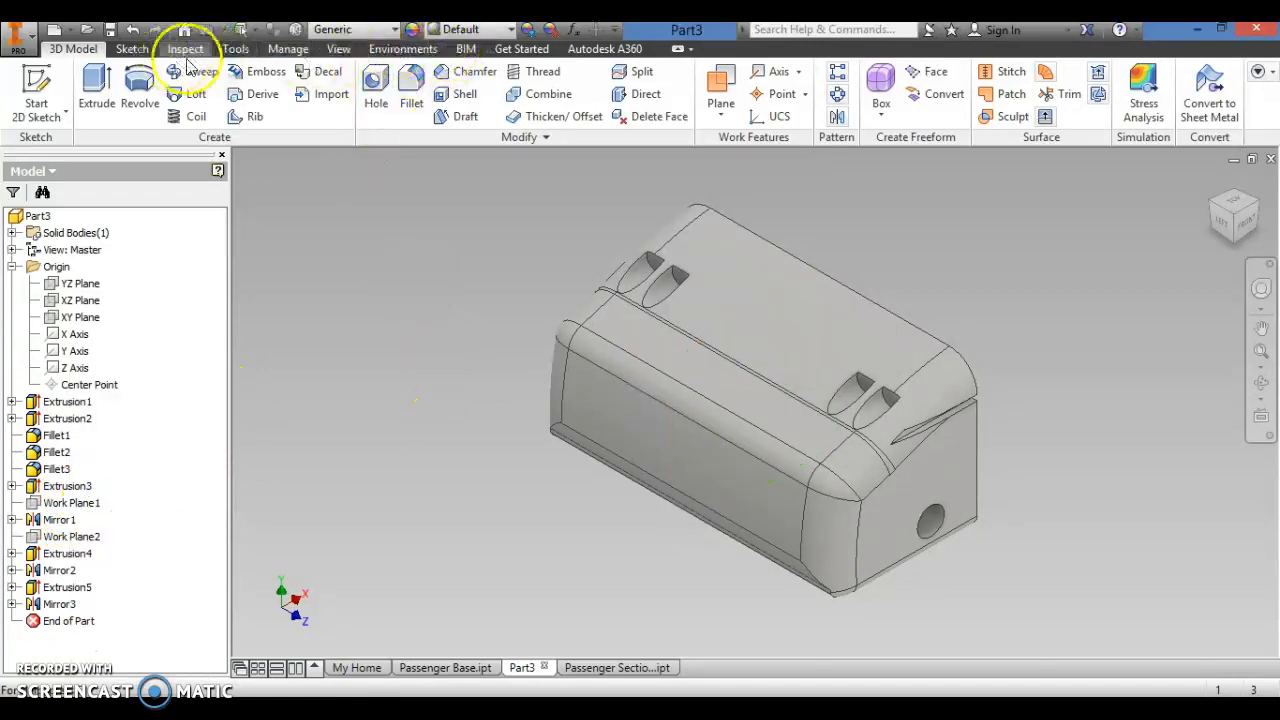
Step: Assign the Wood (Birch) material from the Inventor Material Library to the whole part
{"action": "left_click", "coordinate": [235, 52]}
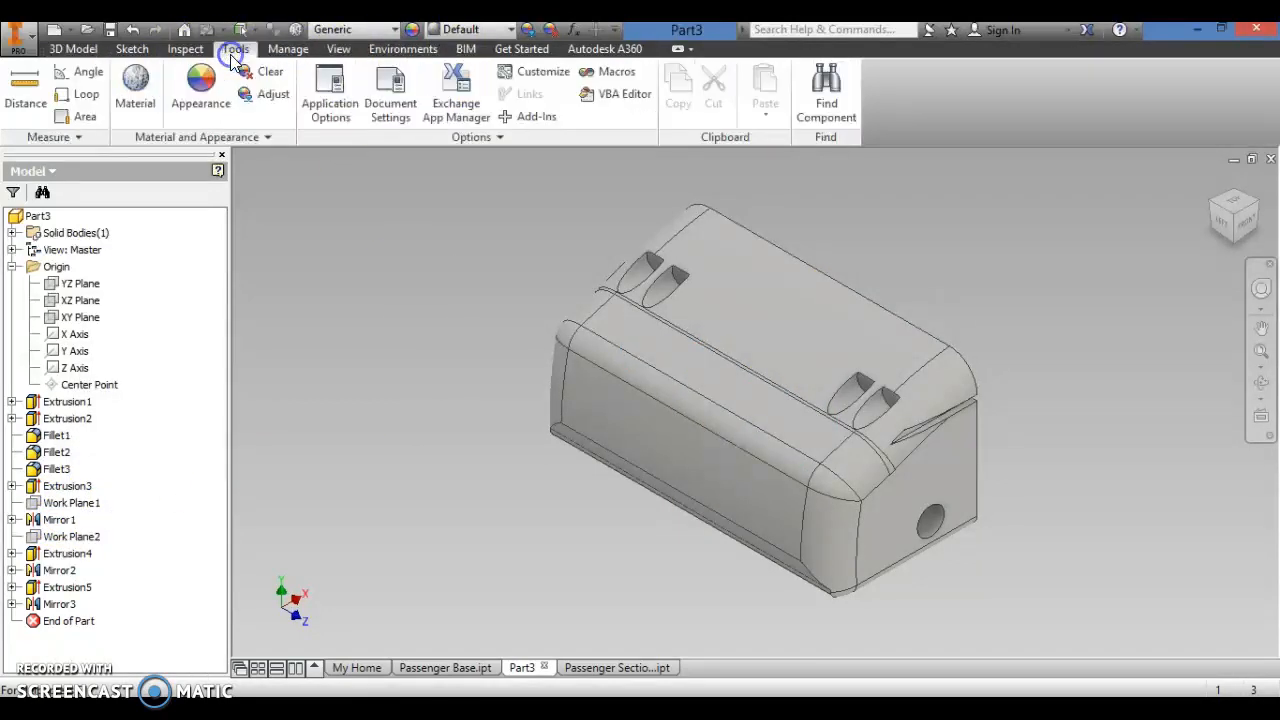
{"action": "left_click", "coordinate": [135, 85]}
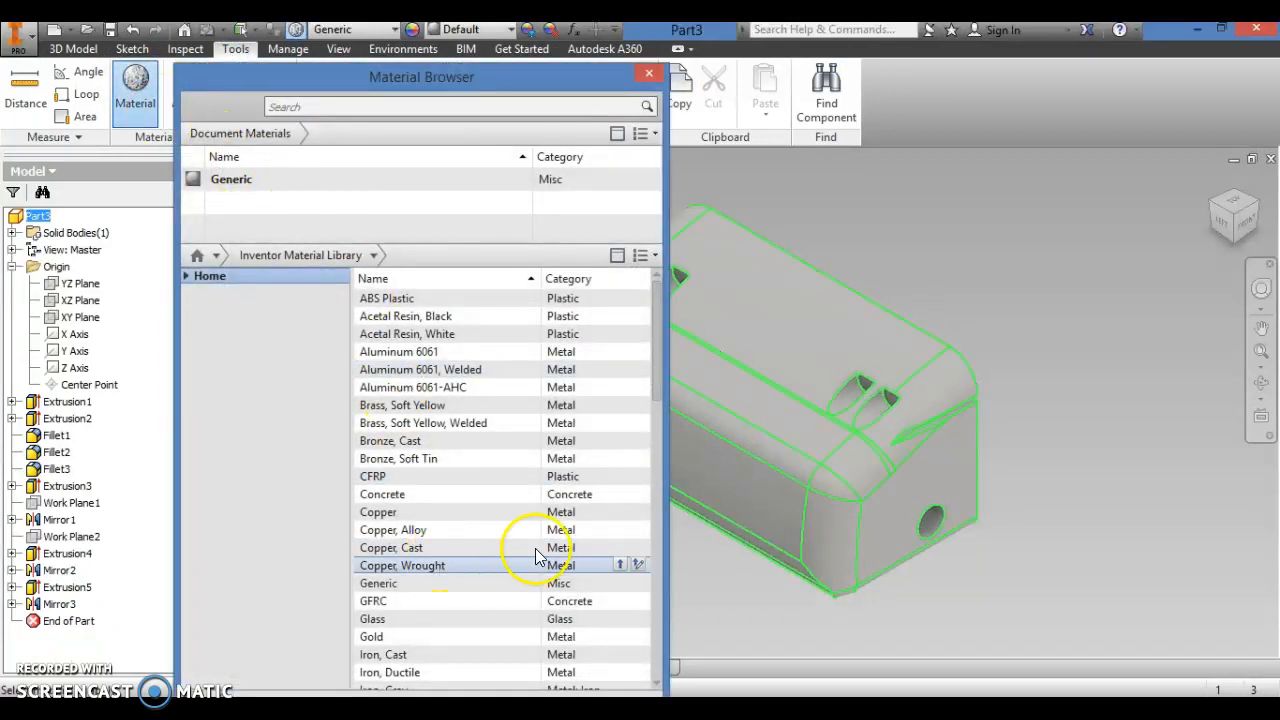
{"action": "scroll", "coordinate": [530, 556], "scroll_direction": "down", "scroll_amount": 15}
{"action": "scroll", "coordinate": [543, 512], "scroll_direction": "down", "scroll_amount": 5}
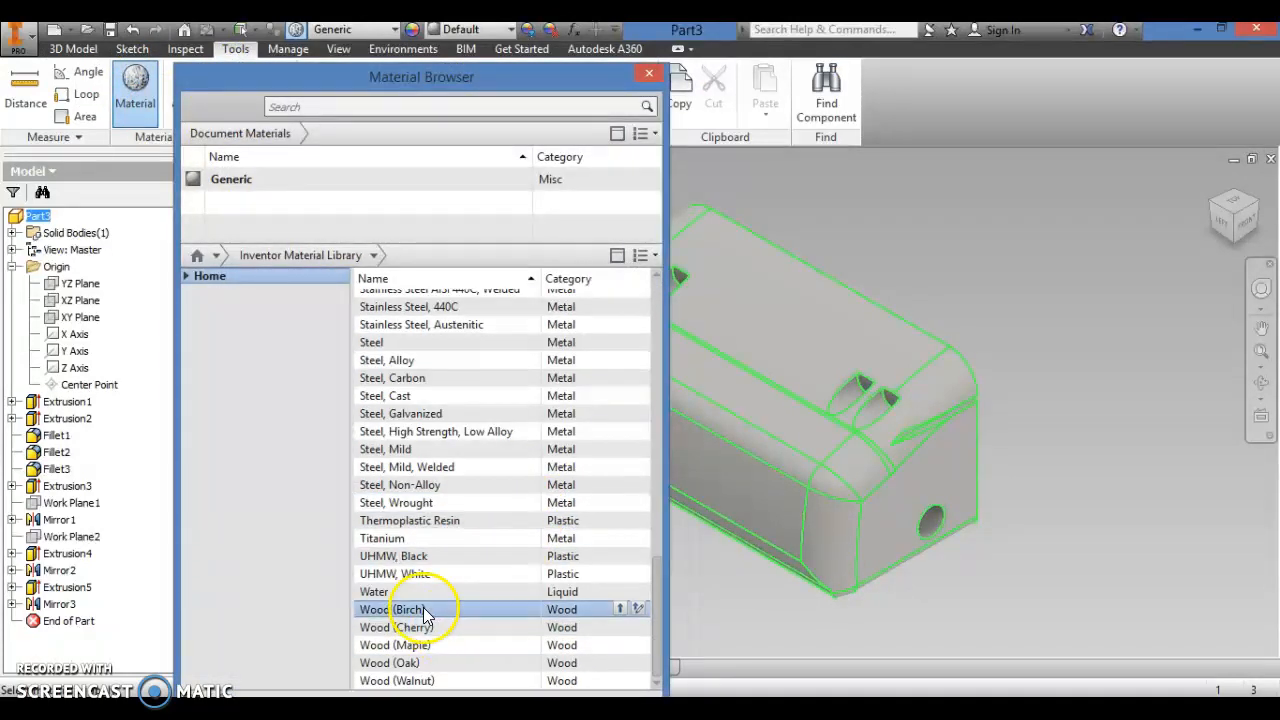
{"action": "left_click", "coordinate": [617, 611]}
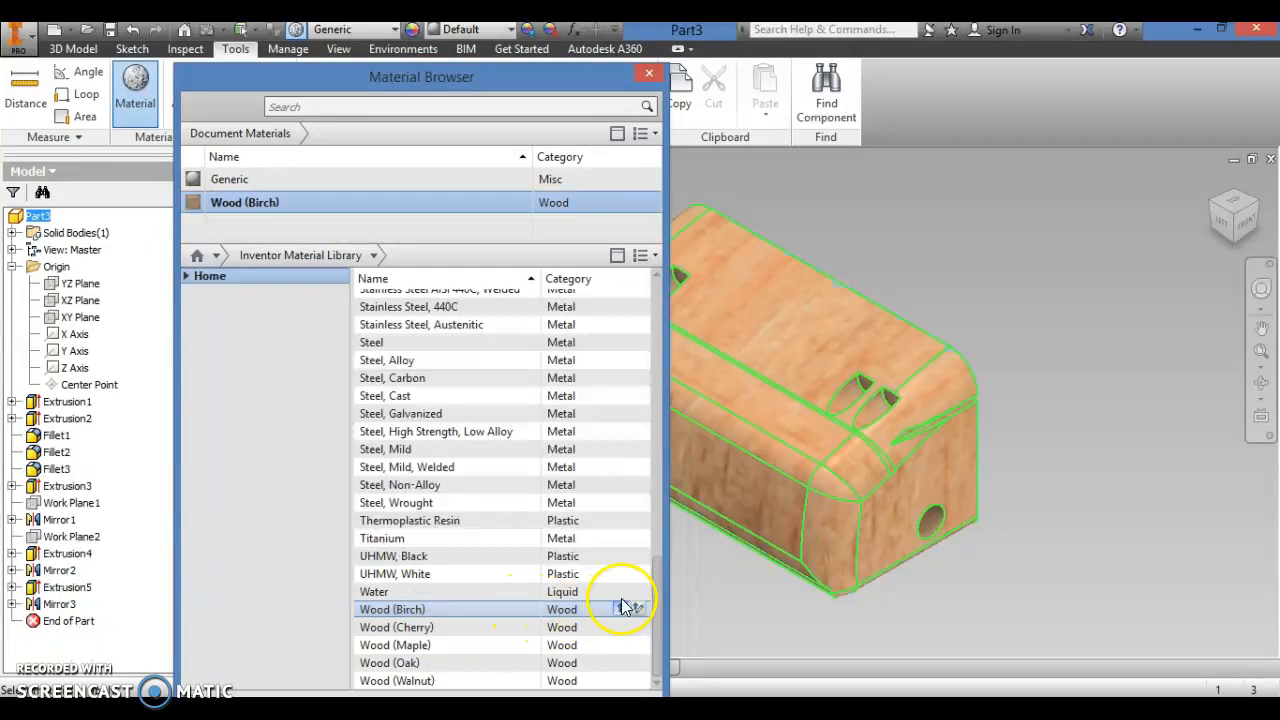
{"action": "left_click", "coordinate": [651, 76]}
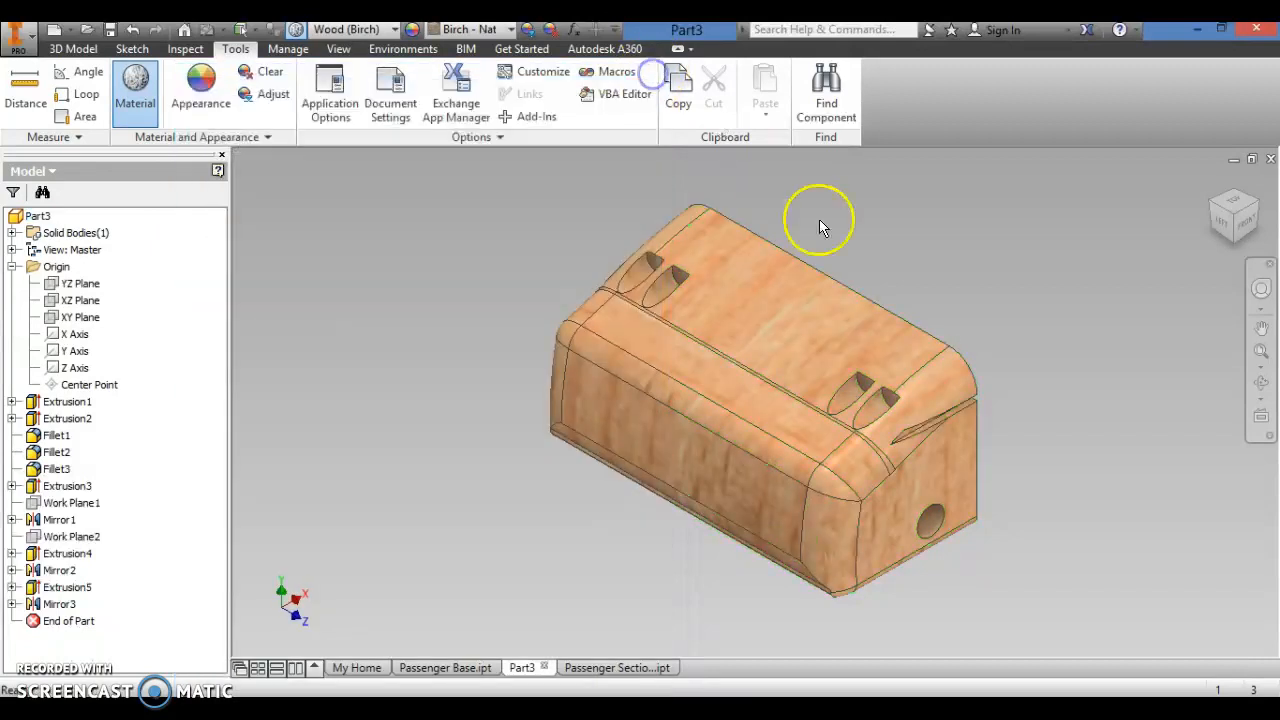
{"action": "left_click", "coordinate": [1068, 274]}
{"action": "middle_click_drag", "start_coordinate": [1083, 343], "coordinate": [771, 409], "text": "shift"}
{"action": "middle_click_drag", "start_coordinate": [911, 425], "coordinate": [1087, 407], "text": "shift"}
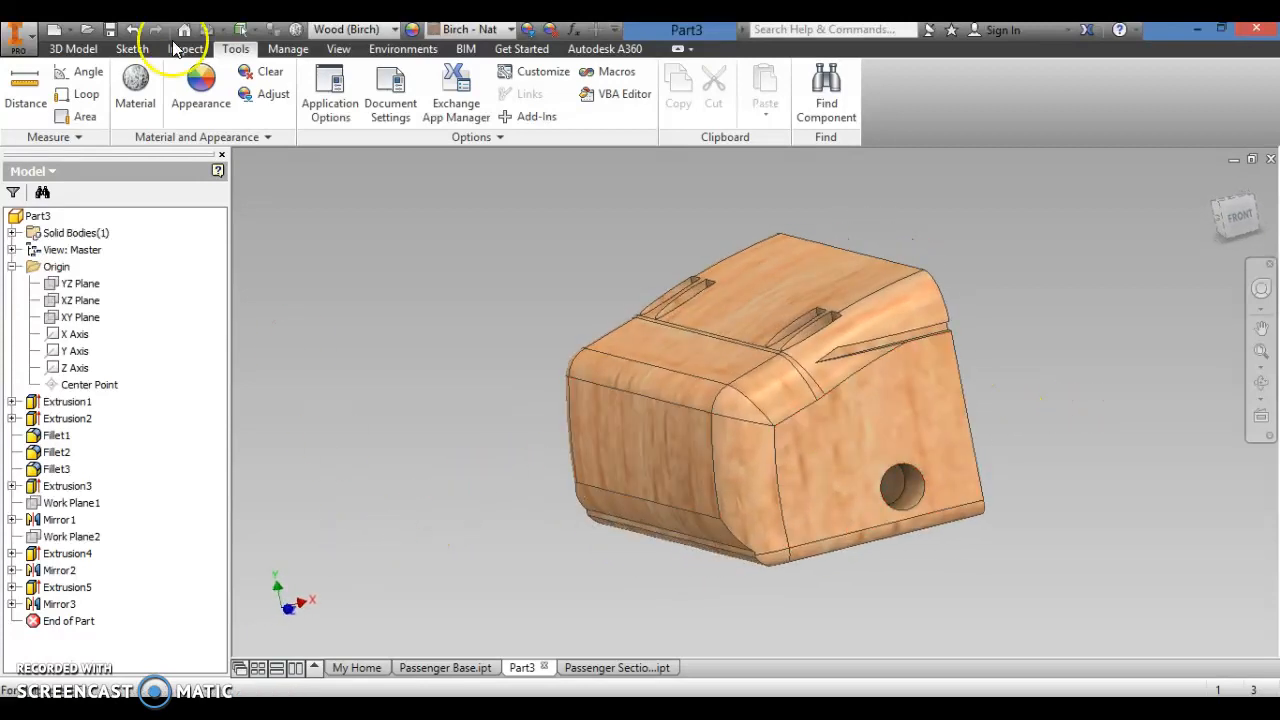